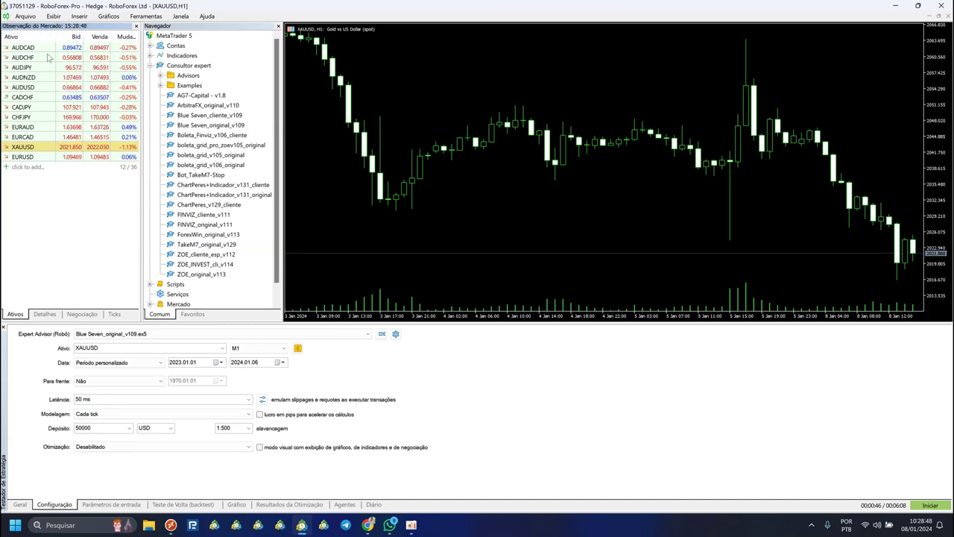
Check the market watch list for the XAUUSD symbol and the entry for adding further symbols
{"action": "left_click", "coordinate": [53, 17]}
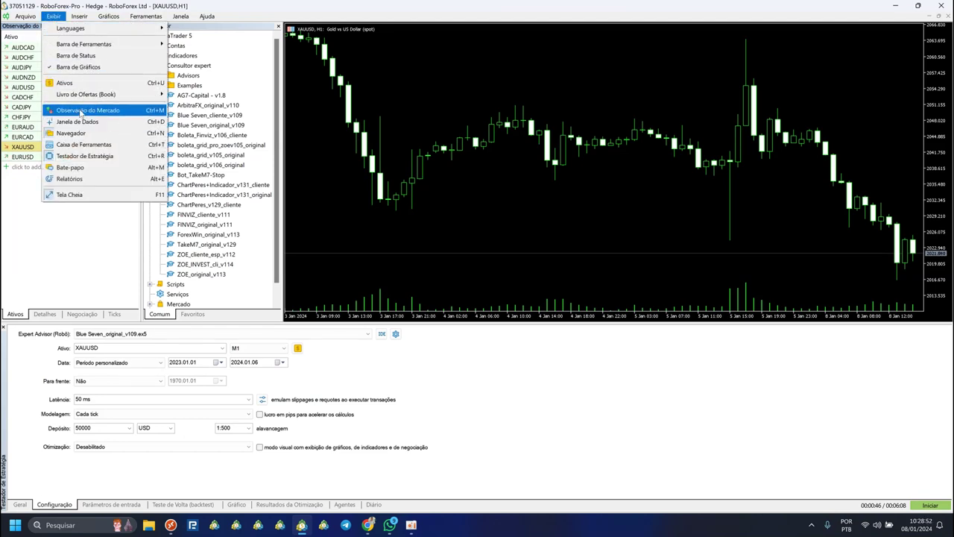
{"action": "left_click", "coordinate": [103, 109]}
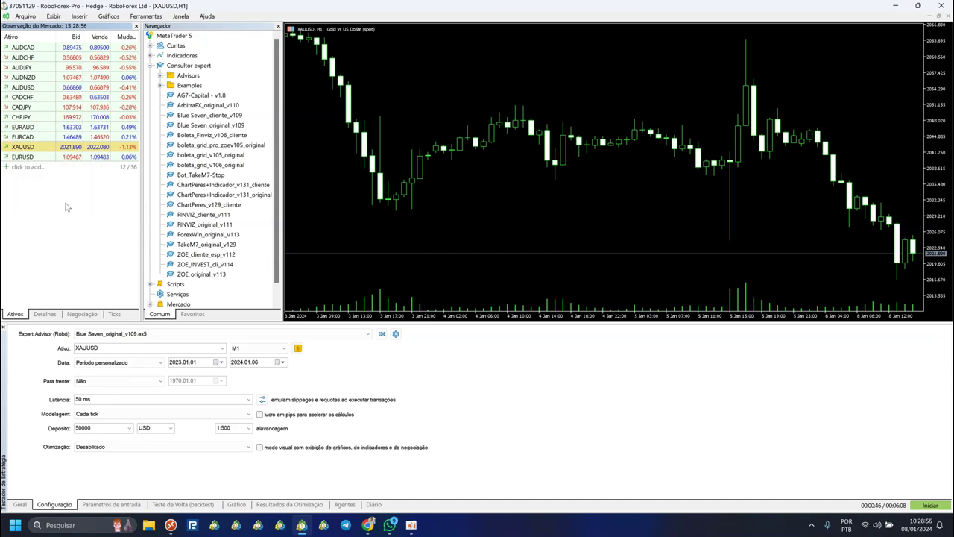
{"action": "left_click", "coordinate": [21, 149]}
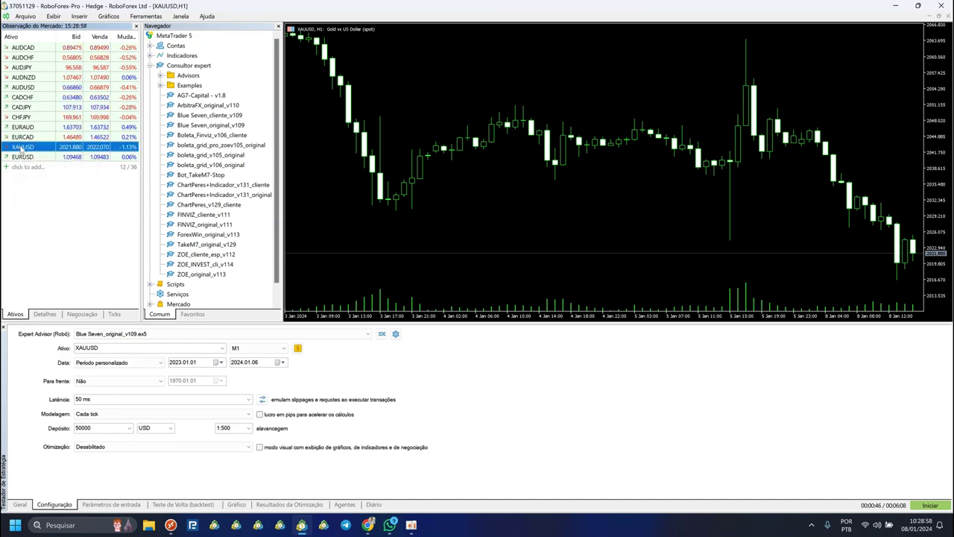
{"action": "left_click", "coordinate": [49, 256]}
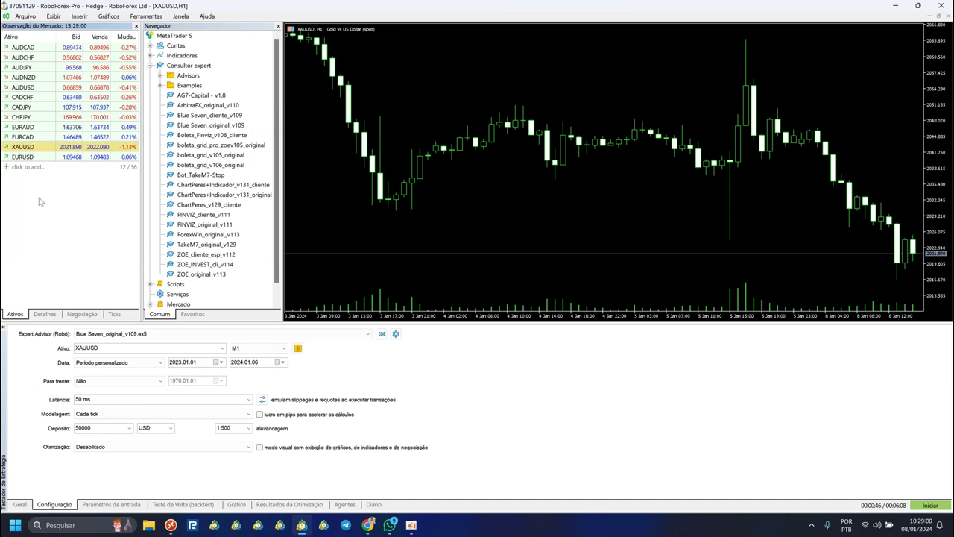
{"action": "left_click", "coordinate": [8, 167]}
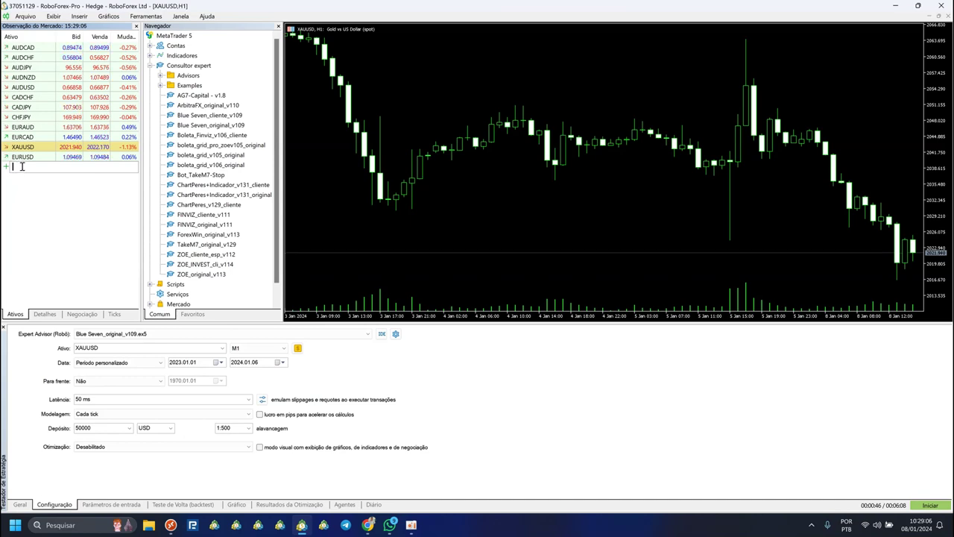
{"action": "left_click", "coordinate": [40, 203]}
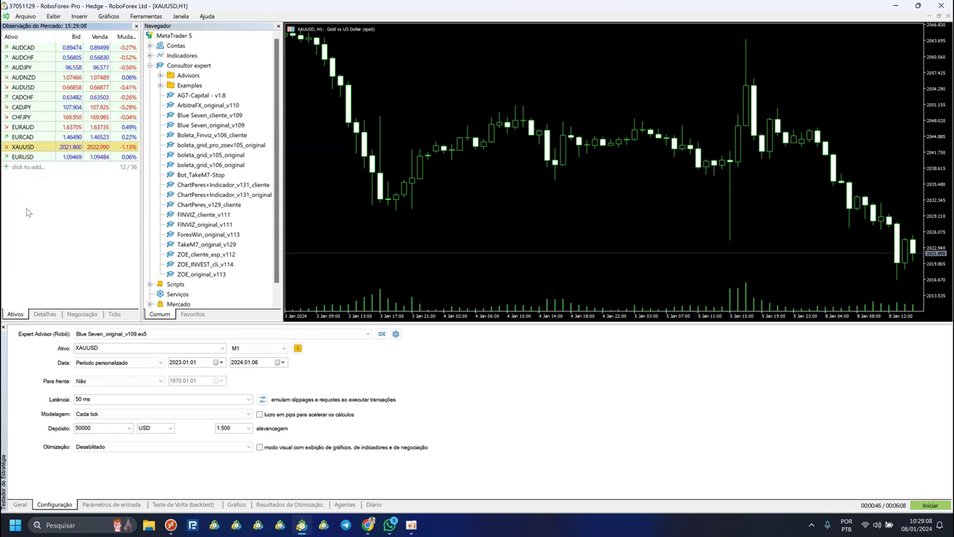
Check the symbol chosen for the backtest and enlarge the strategy tester to fill the whole workspace
{"action": "left_click", "coordinate": [94, 347]}
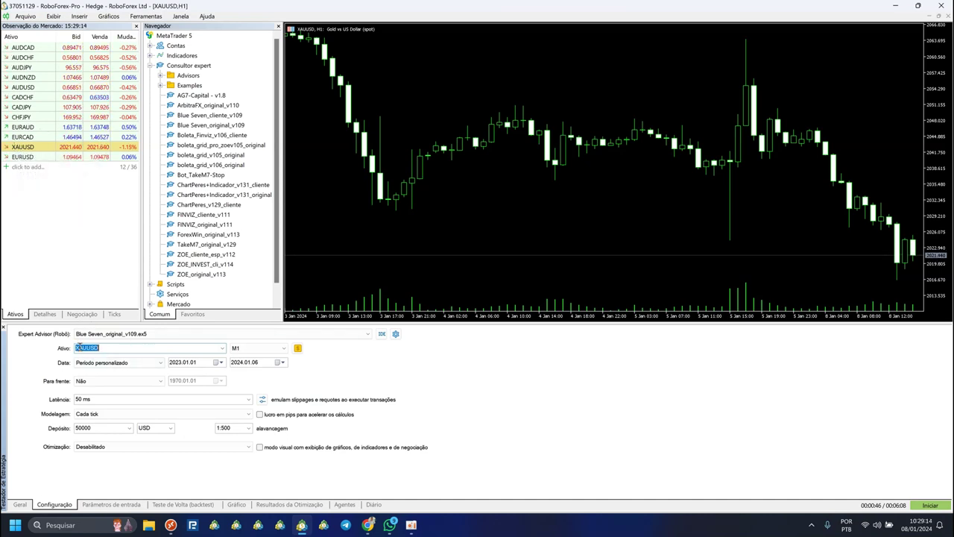
{"action": "left_click", "coordinate": [111, 348]}
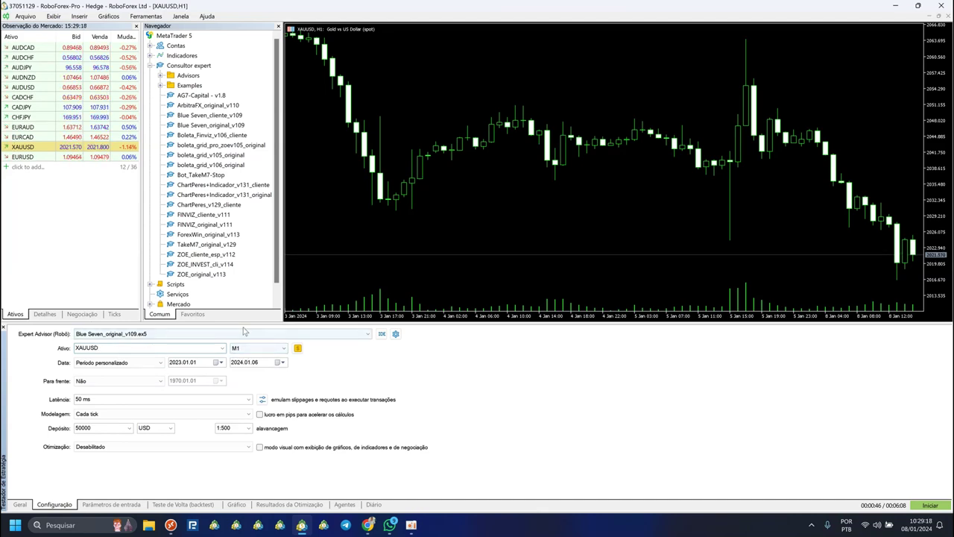
{"action": "left_click_drag", "start_coordinate": [245, 322], "coordinate": [266, 21]}
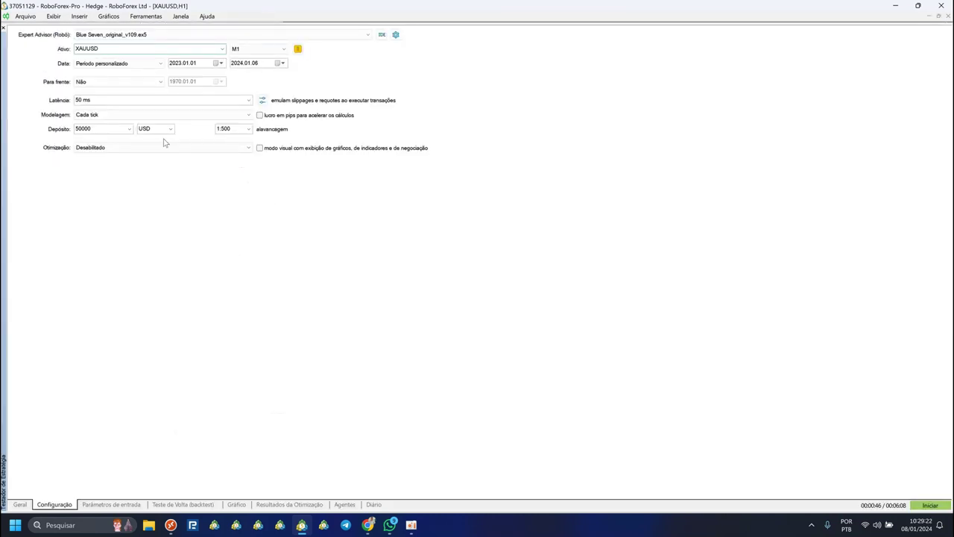
Select Período personalizado as the test's date range and check its start and end dates
{"action": "left_click", "coordinate": [128, 65]}
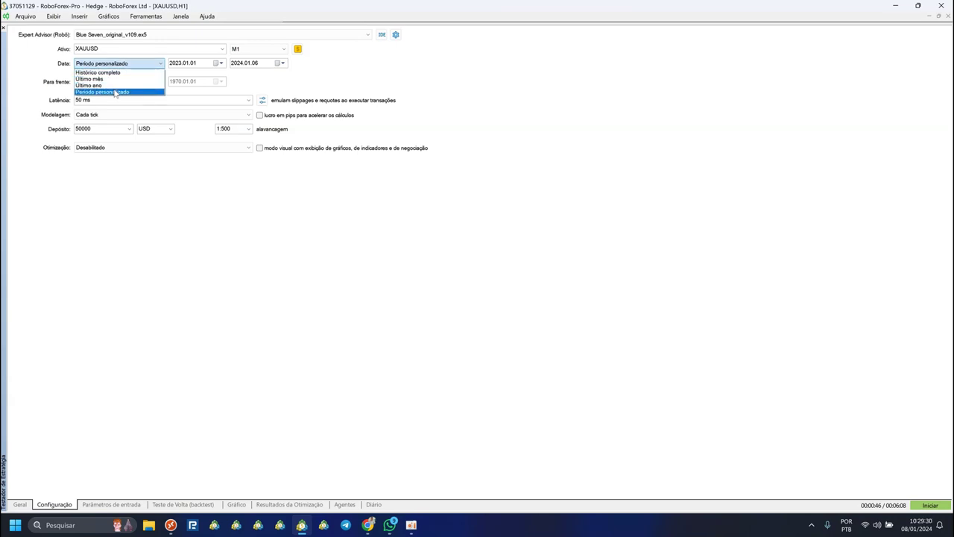
{"action": "left_click", "coordinate": [118, 91]}
{"action": "left_click", "coordinate": [183, 64]}
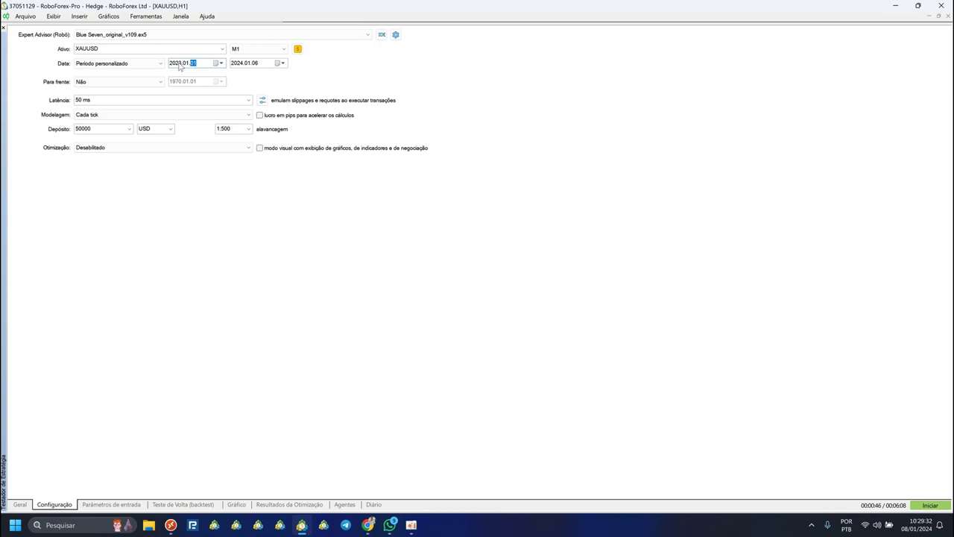
{"action": "left_click", "coordinate": [254, 64]}
Look through the available latency options and select Cada tick as the modelling mode
{"action": "left_click", "coordinate": [249, 100]}
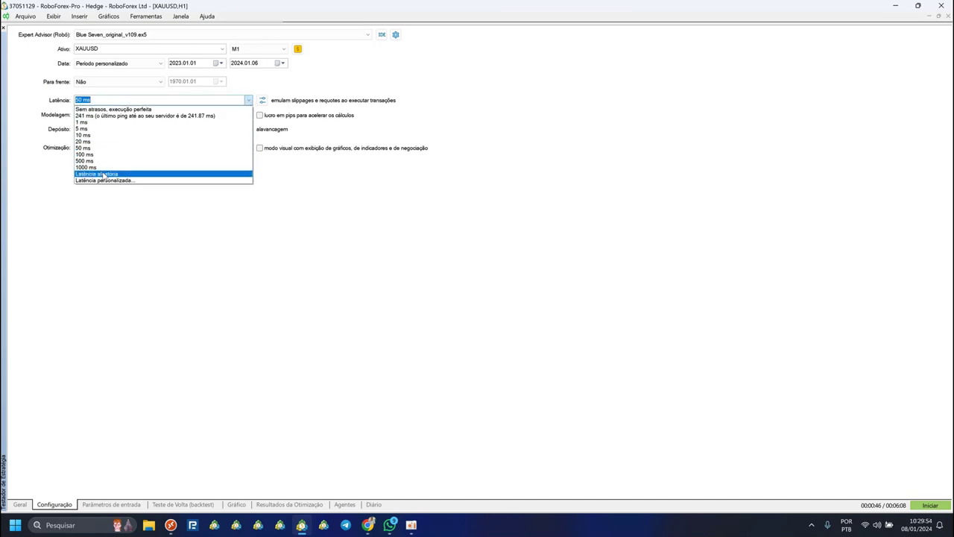
{"action": "left_click", "coordinate": [118, 227]}
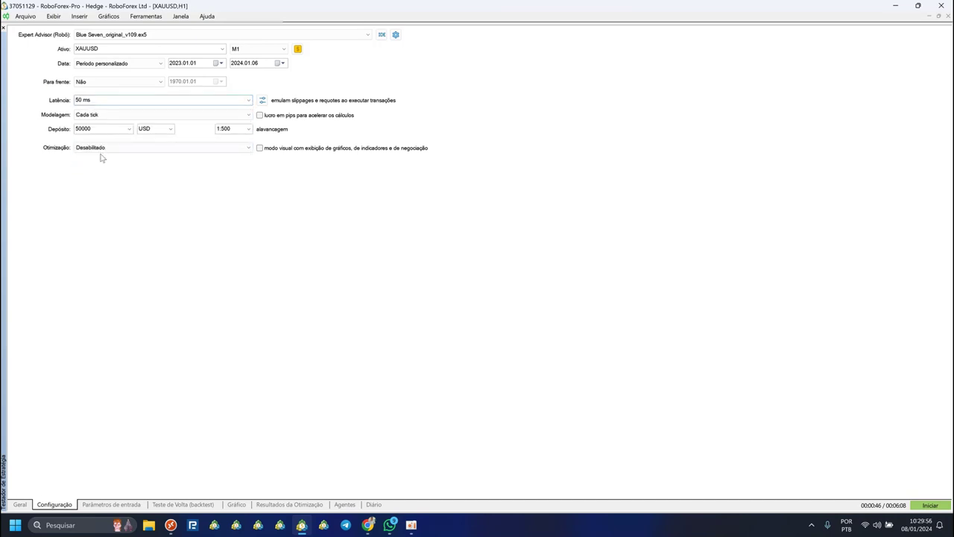
{"action": "left_click", "coordinate": [89, 116]}
{"action": "left_click", "coordinate": [83, 124]}
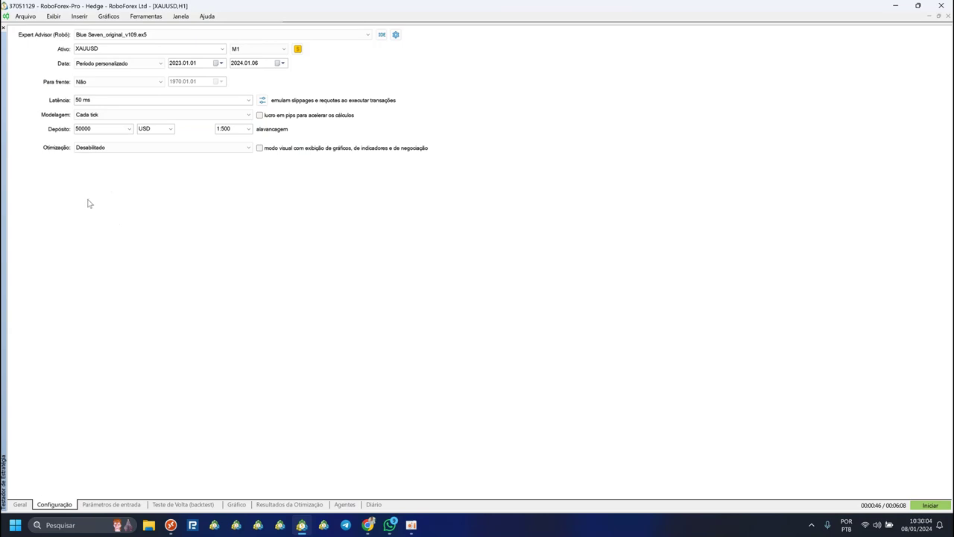
Check the initial deposit amount and the deposit currency configured for the backtest
{"action": "double_click", "coordinate": [101, 132]}
{"action": "type", "text": "1"}
{"action": "double_click", "coordinate": [148, 128]}
{"action": "left_click", "coordinate": [209, 185]}
Set the backtest's leverage to 1:500 and go over the visual mode option
{"action": "left_click", "coordinate": [247, 130]}
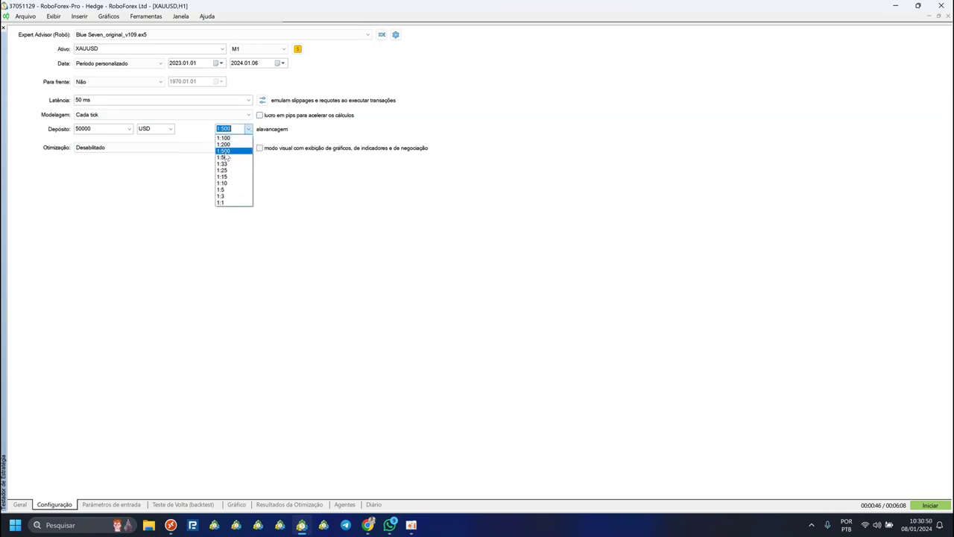
{"action": "left_click", "coordinate": [223, 152]}
{"action": "left_click", "coordinate": [212, 174]}
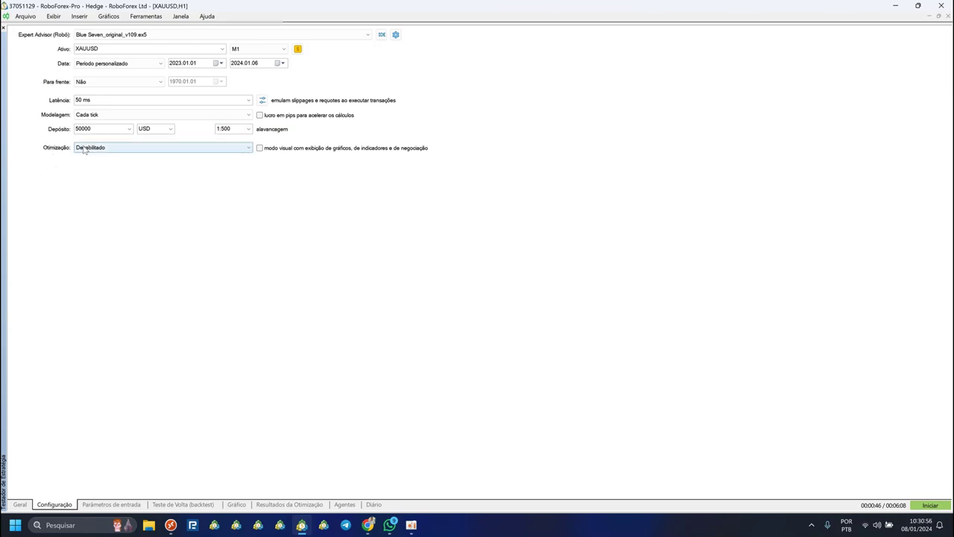
{"action": "left_click", "coordinate": [259, 149]}
Load Blue Gold Scalper.set from Desktop > Setups Robôs > Blue Seven into the expert advisor's input parameters
{"action": "left_click", "coordinate": [105, 506]}
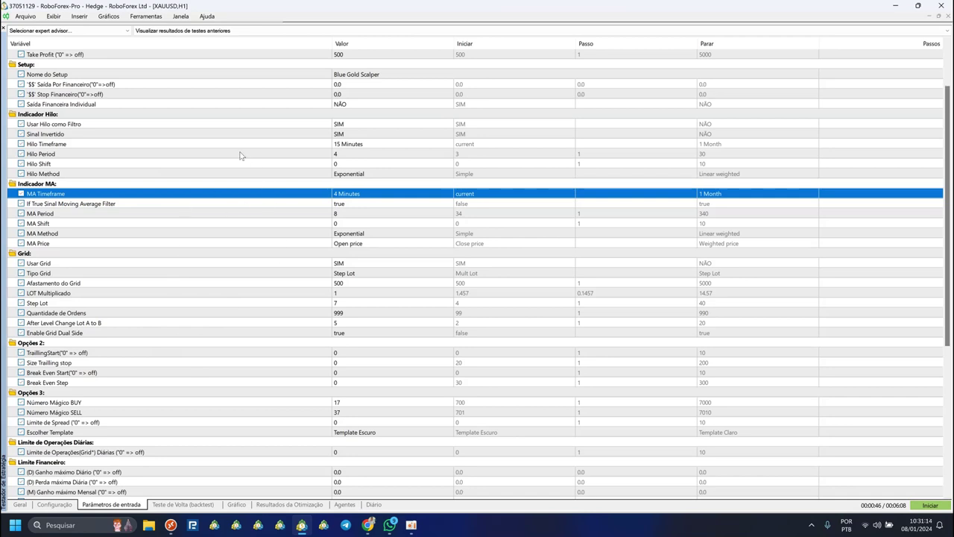
{"action": "left_click", "coordinate": [224, 136]}
{"action": "right_click", "coordinate": [223, 135]}
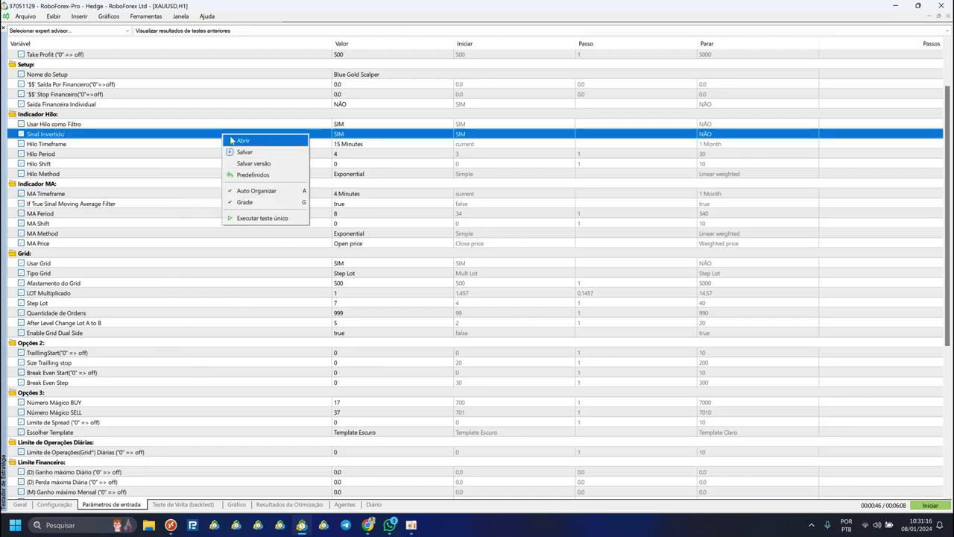
{"action": "left_click", "coordinate": [240, 141]}
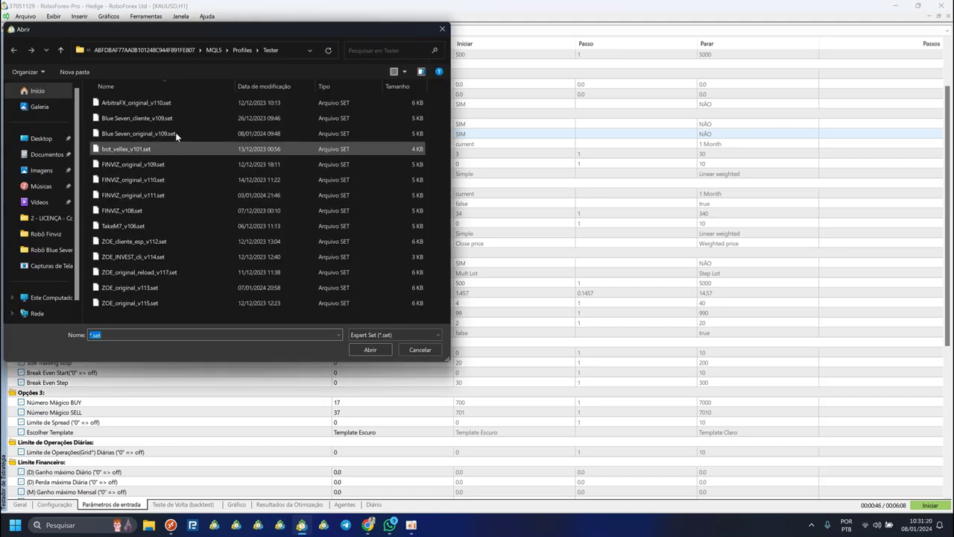
{"action": "left_click", "coordinate": [30, 139]}
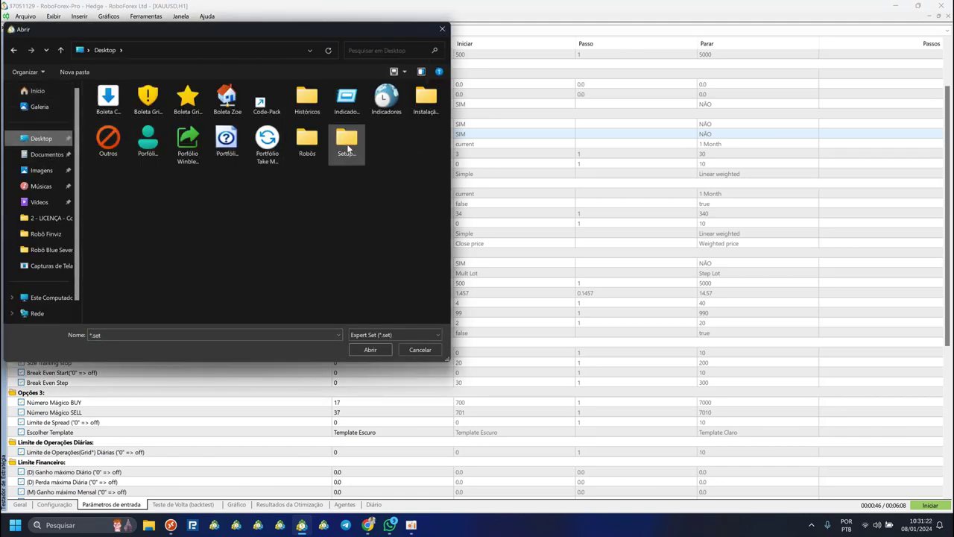
{"action": "double_click", "coordinate": [347, 137]}
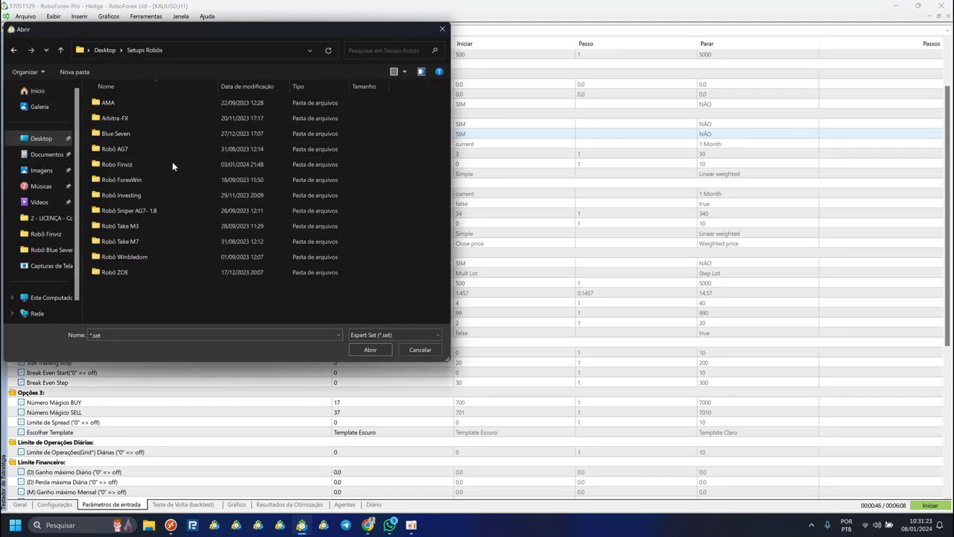
{"action": "double_click", "coordinate": [110, 135]}
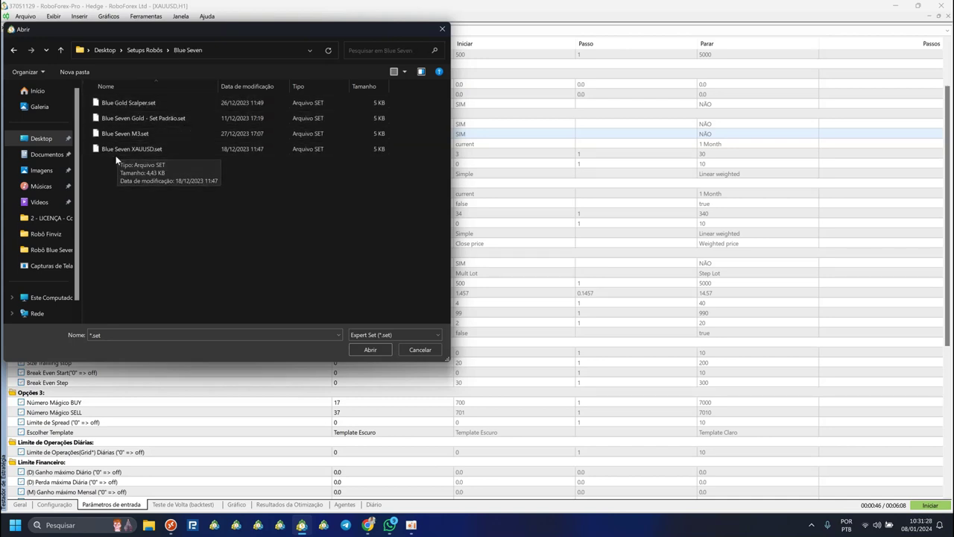
{"action": "left_click", "coordinate": [143, 104]}
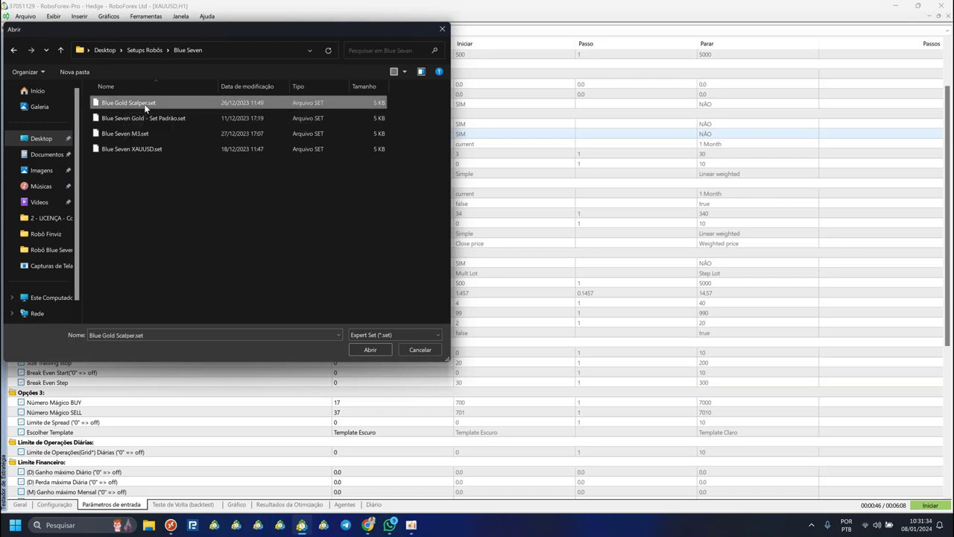
{"action": "double_click", "coordinate": [145, 105]}
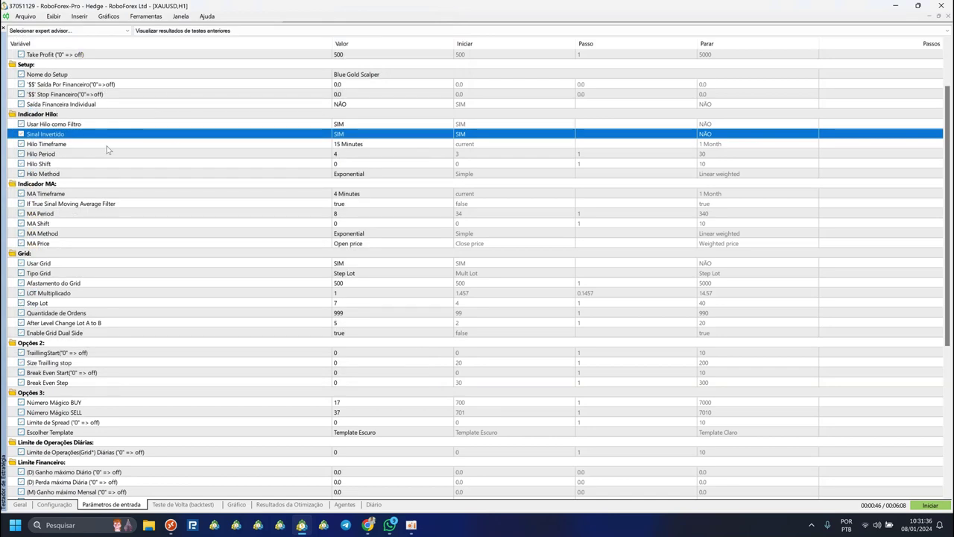
Look through the loaded input parameters with the Indicador Hilo, Indicador MA and Grid groups collapsed
{"action": "scroll", "coordinate": [109, 160], "scroll_direction": "down", "scroll_amount": 6}
{"action": "scroll", "coordinate": [112, 172], "scroll_direction": "up", "scroll_amount": 8}
{"action": "left_click", "coordinate": [72, 195]}
{"action": "scroll", "coordinate": [72, 211], "scroll_direction": "up", "scroll_amount": 1}
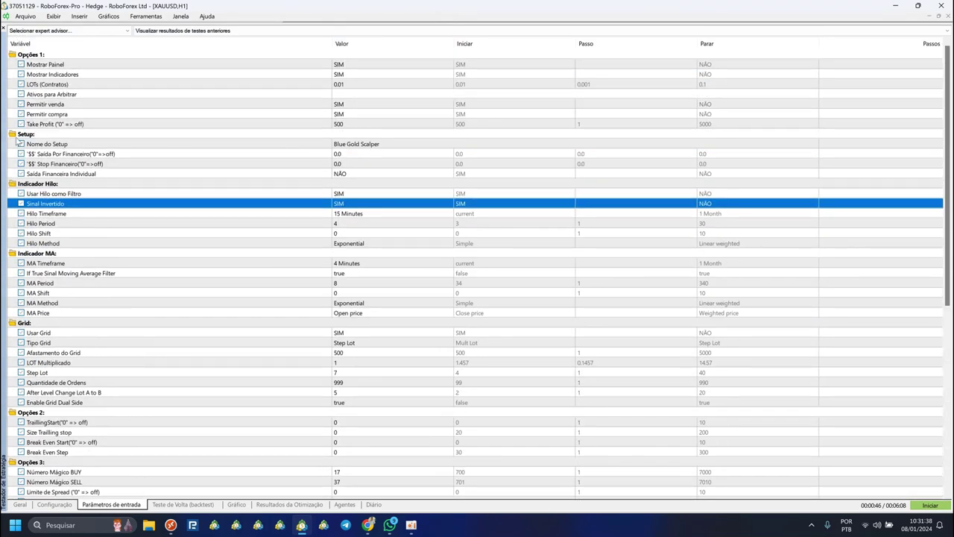
{"action": "double_click", "coordinate": [38, 186]}
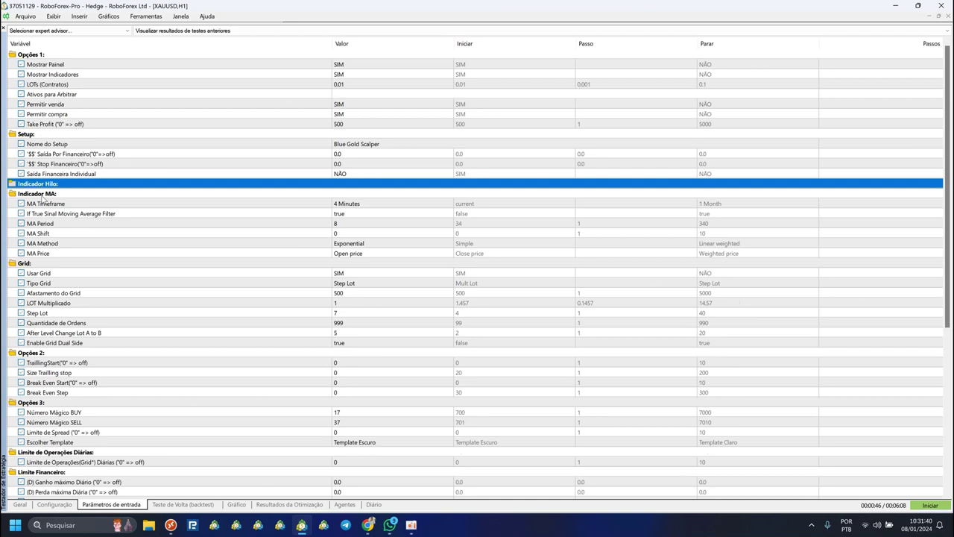
{"action": "double_click", "coordinate": [42, 195]}
{"action": "left_click", "coordinate": [32, 205]}
{"action": "double_click", "coordinate": [32, 205]}
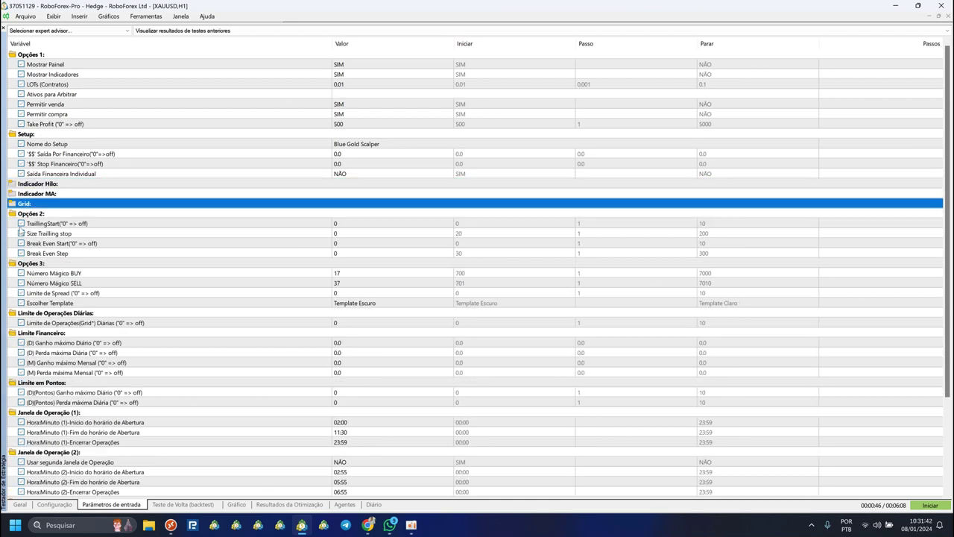
{"action": "left_click", "coordinate": [35, 184]}
{"action": "scroll", "coordinate": [323, 260], "scroll_direction": "down", "scroll_amount": 4}
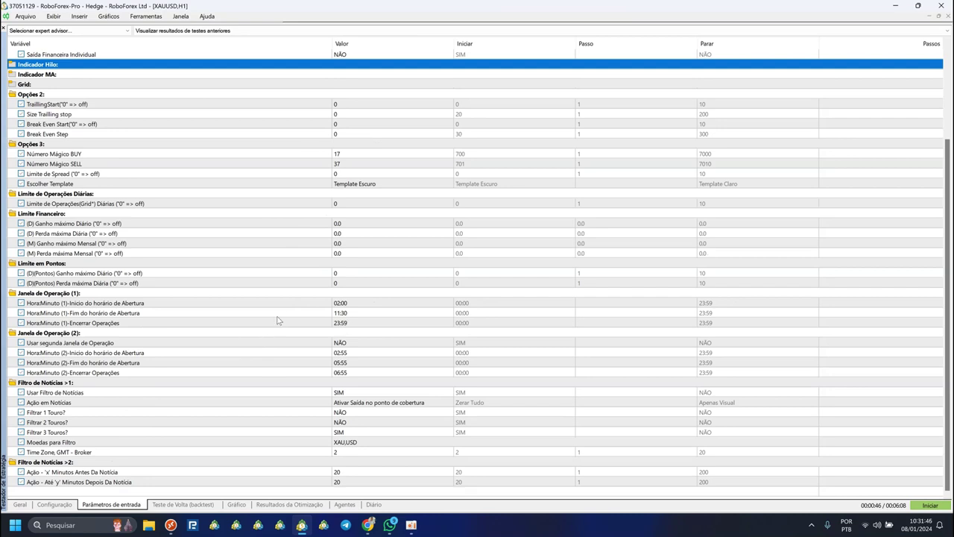
{"action": "scroll", "coordinate": [306, 274], "scroll_direction": "up", "scroll_amount": 4}
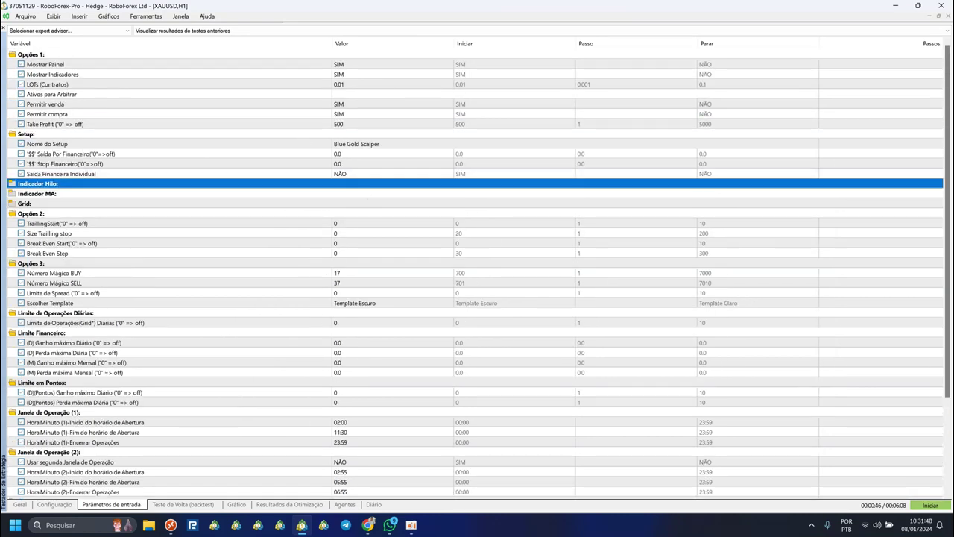
Expand the Indicador Hilo, Indicador MA and Grid groups to view their parameters
{"action": "double_click", "coordinate": [56, 186]}
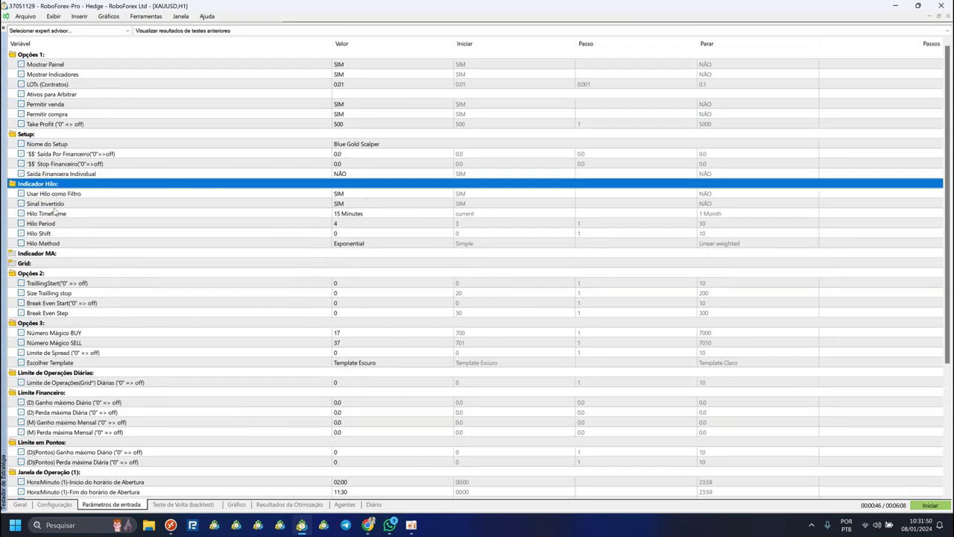
{"action": "left_click", "coordinate": [53, 253]}
{"action": "double_click", "coordinate": [61, 254]}
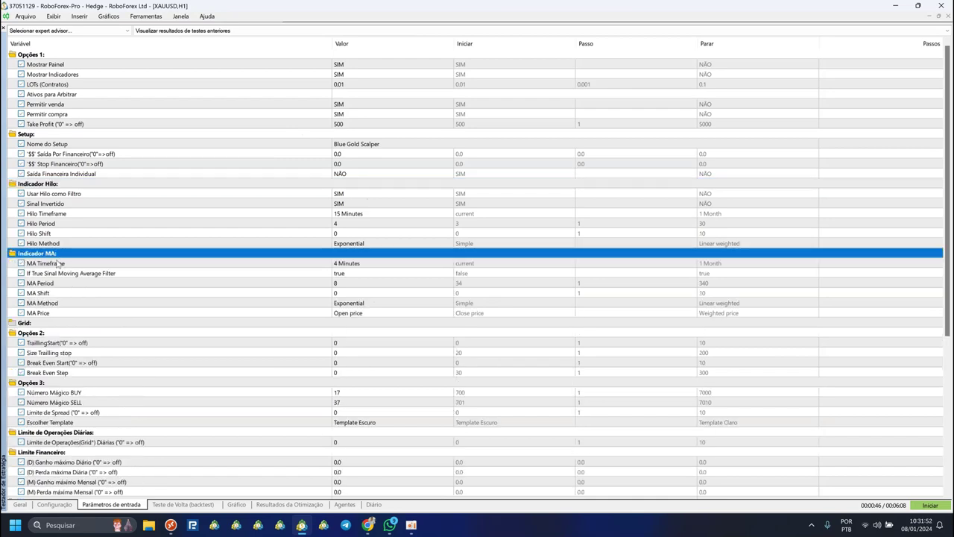
{"action": "double_click", "coordinate": [52, 324]}
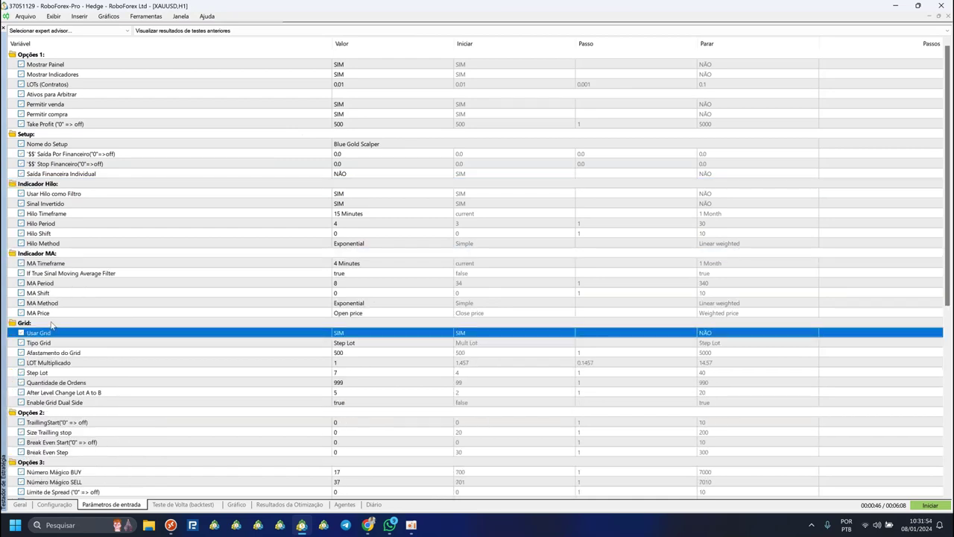
Examine the opening start and end times under Janela de Operação (1)
{"action": "scroll", "coordinate": [139, 313], "scroll_direction": "down", "scroll_amount": 10}
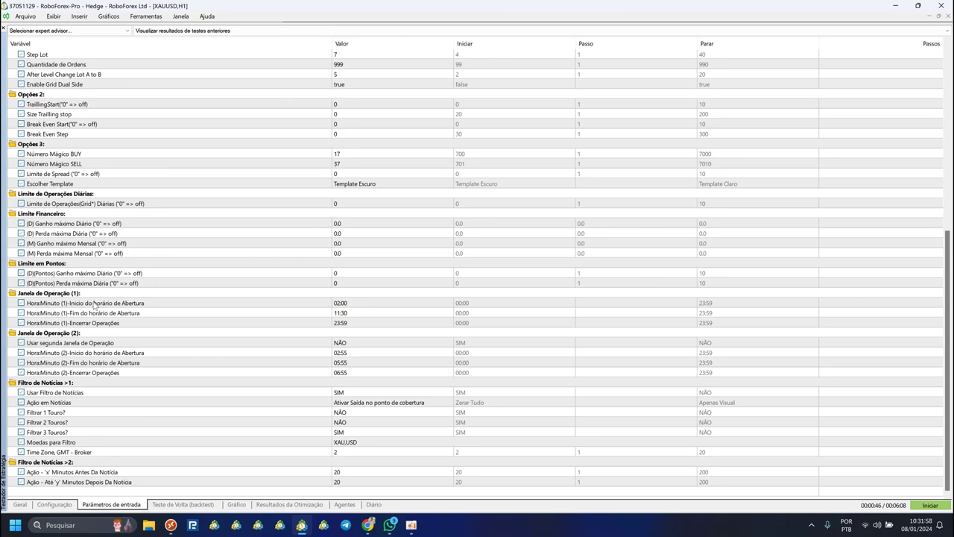
{"action": "left_click", "coordinate": [116, 306]}
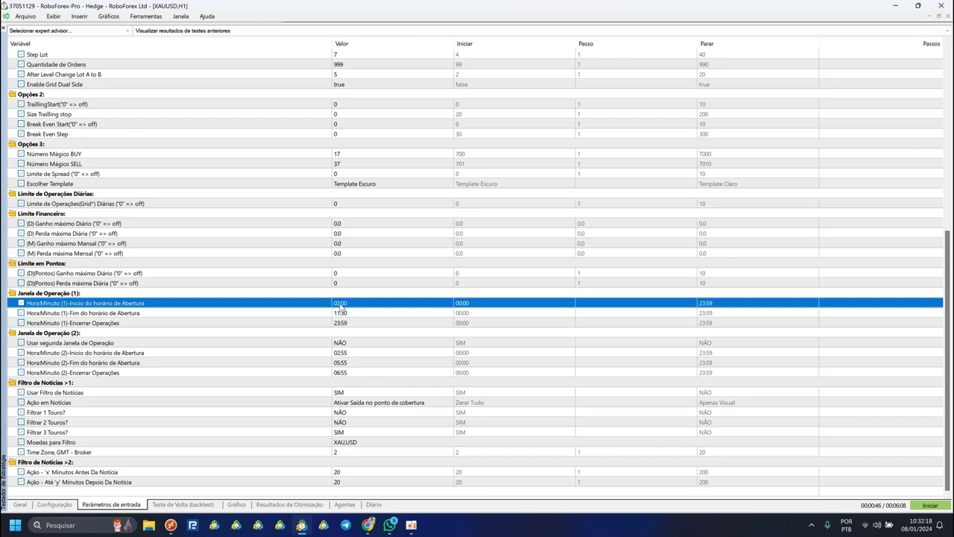
{"action": "left_click", "coordinate": [347, 316]}
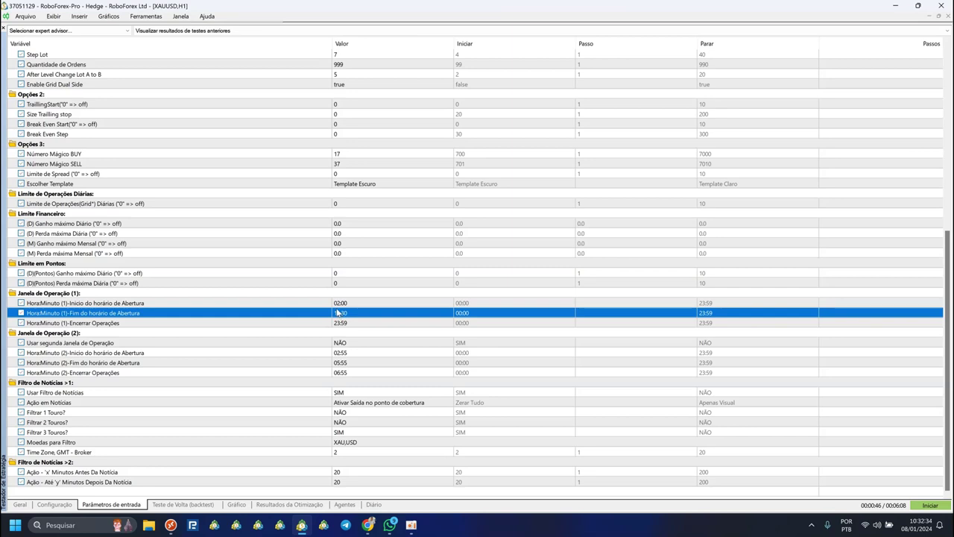
Check the opening times under Janela de Operação (1) and the Janela de Operação (2) group
{"action": "key", "text": "Up"}
{"action": "left_click", "coordinate": [366, 315]}
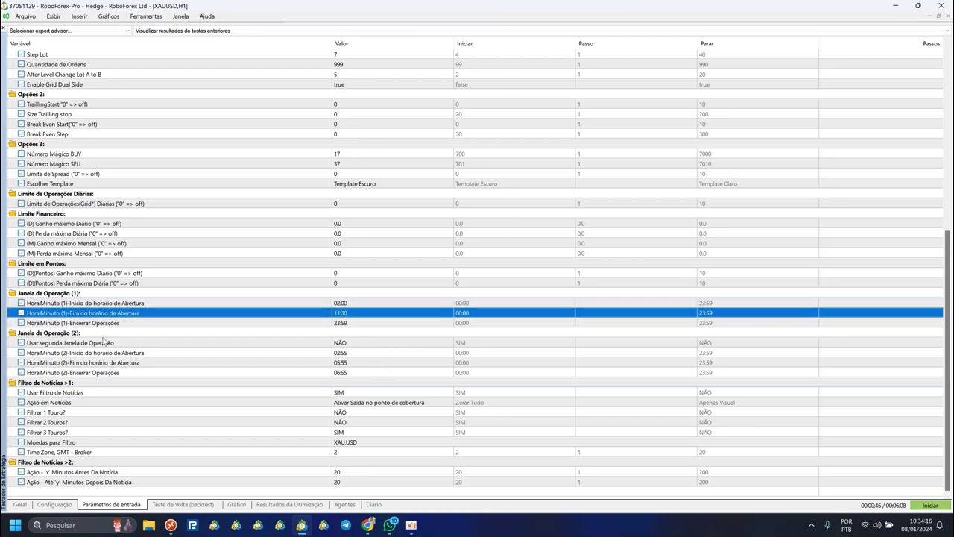
{"action": "left_click", "coordinate": [101, 336]}
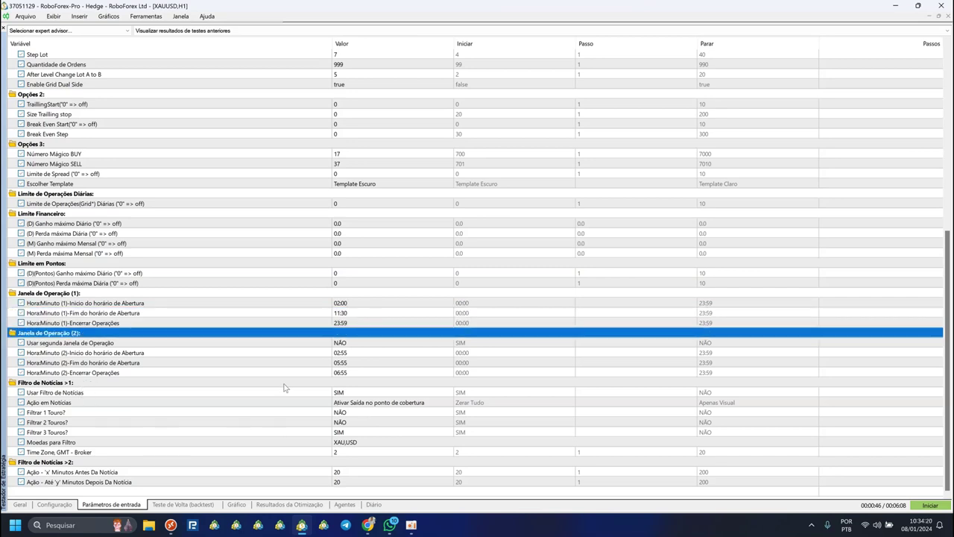
Set Mostrar Indicadores under Opções 1 to NÃO
{"action": "scroll", "coordinate": [257, 377], "scroll_direction": "up", "scroll_amount": 8}
{"action": "scroll", "coordinate": [255, 373], "scroll_direction": "up", "scroll_amount": 3}
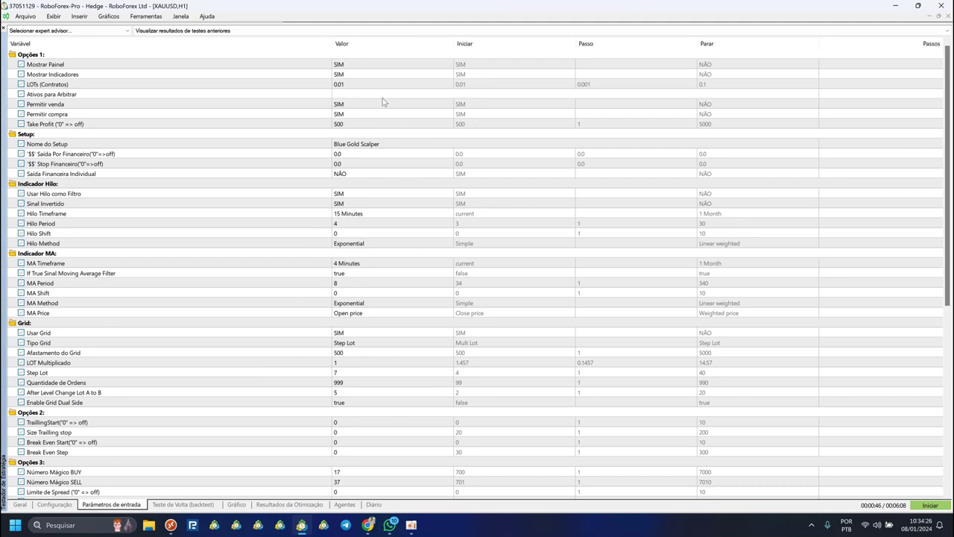
{"action": "left_click", "coordinate": [352, 86]}
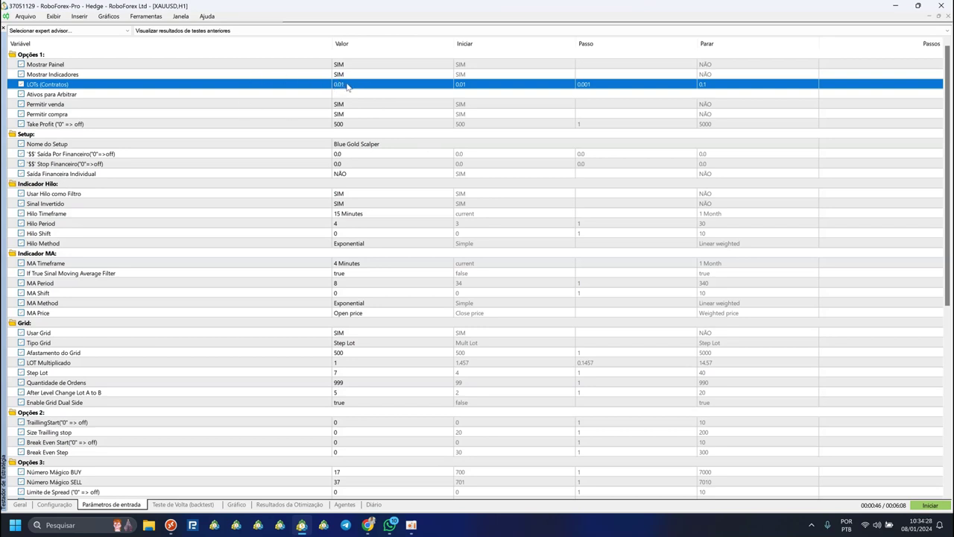
{"action": "left_click", "coordinate": [355, 75]}
{"action": "left_click", "coordinate": [355, 74]}
{"action": "left_click", "coordinate": [355, 99]}
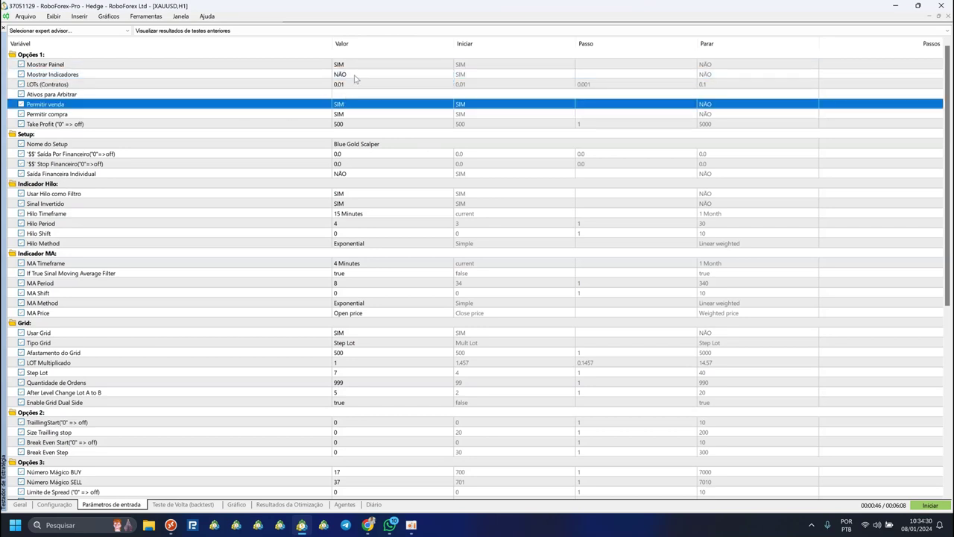
{"action": "left_click", "coordinate": [303, 87]}
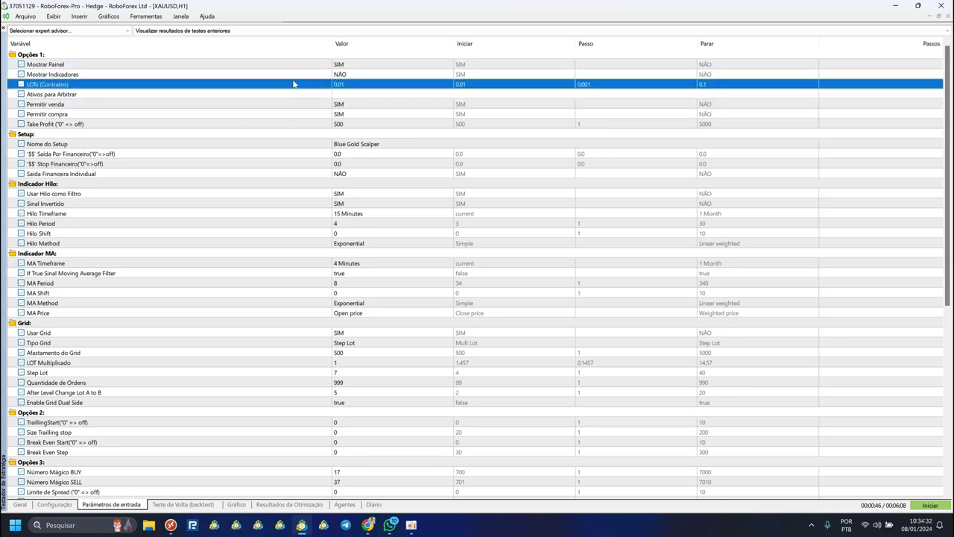
Switch Mostrar Painel under Opções 1 to NÃO and return it to SIM
{"action": "left_click", "coordinate": [332, 67]}
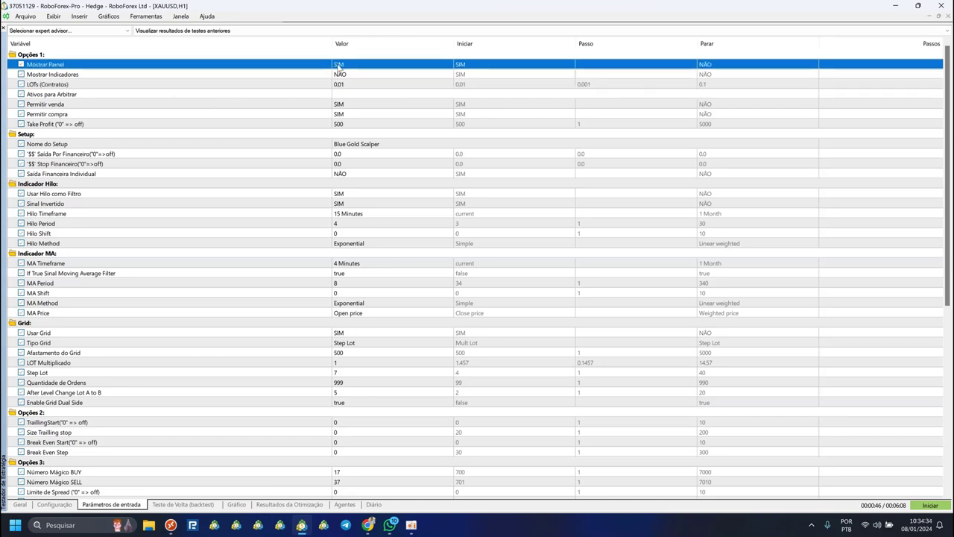
{"action": "left_click", "coordinate": [332, 66]}
{"action": "left_click", "coordinate": [347, 84]}
{"action": "left_click", "coordinate": [344, 74]}
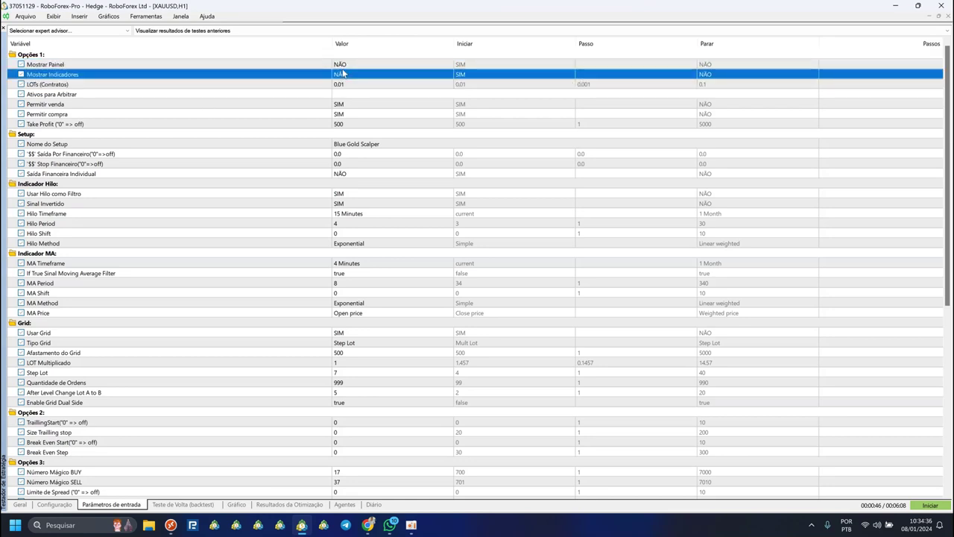
{"action": "left_click", "coordinate": [348, 66]}
{"action": "left_click", "coordinate": [341, 76]}
{"action": "left_click", "coordinate": [345, 82]}
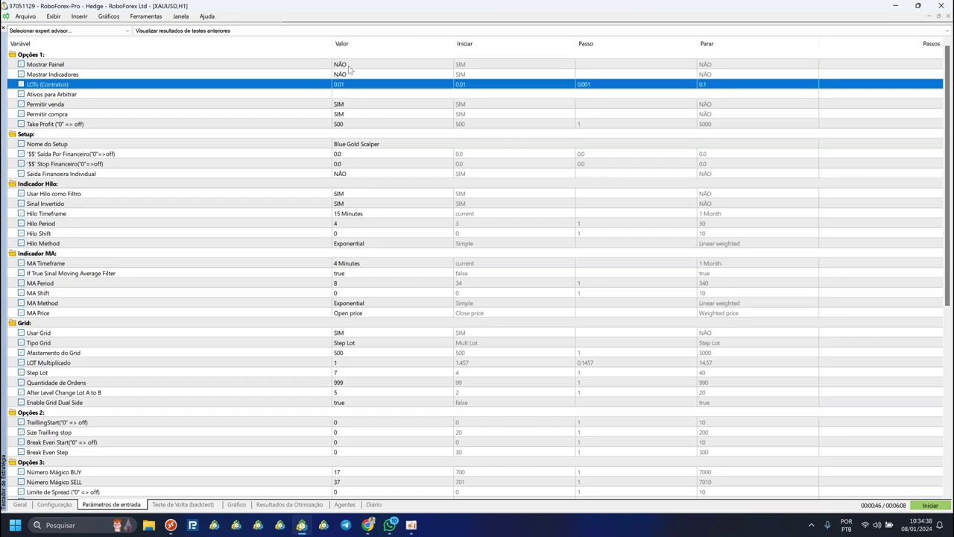
{"action": "left_click", "coordinate": [347, 67]}
{"action": "left_click", "coordinate": [348, 67]}
{"action": "left_click", "coordinate": [343, 75]}
{"action": "left_click", "coordinate": [349, 91]}
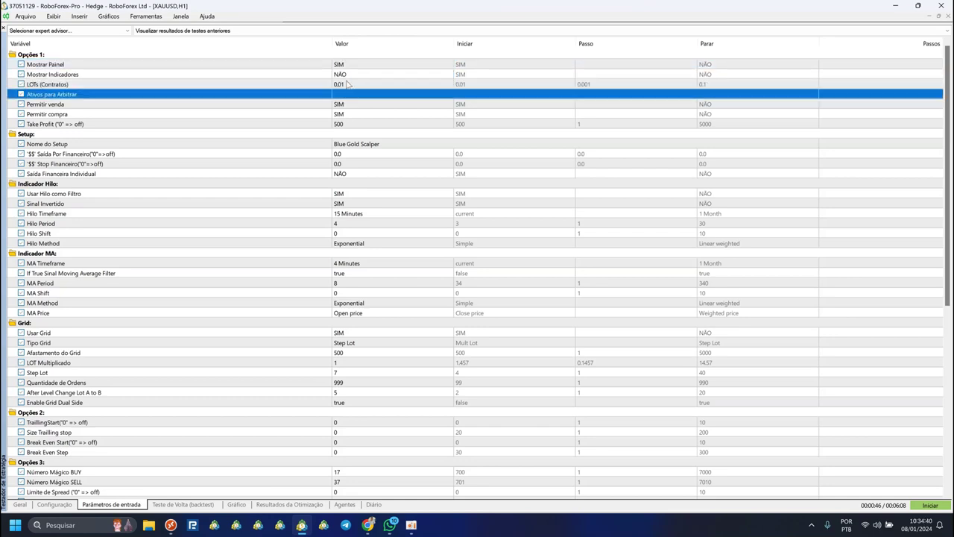
{"action": "right_click", "coordinate": [285, 167]}
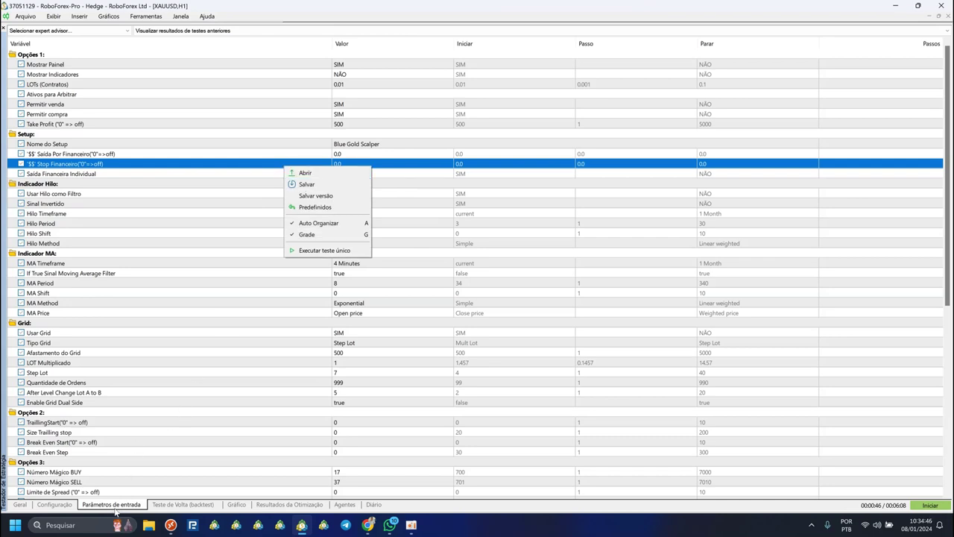
{"action": "left_click", "coordinate": [304, 173]}
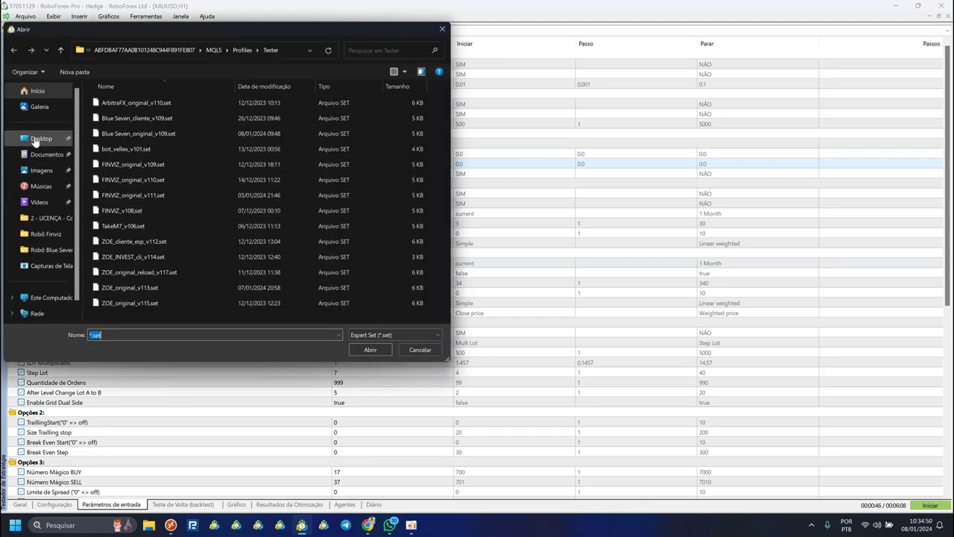
{"action": "left_click", "coordinate": [35, 140]}
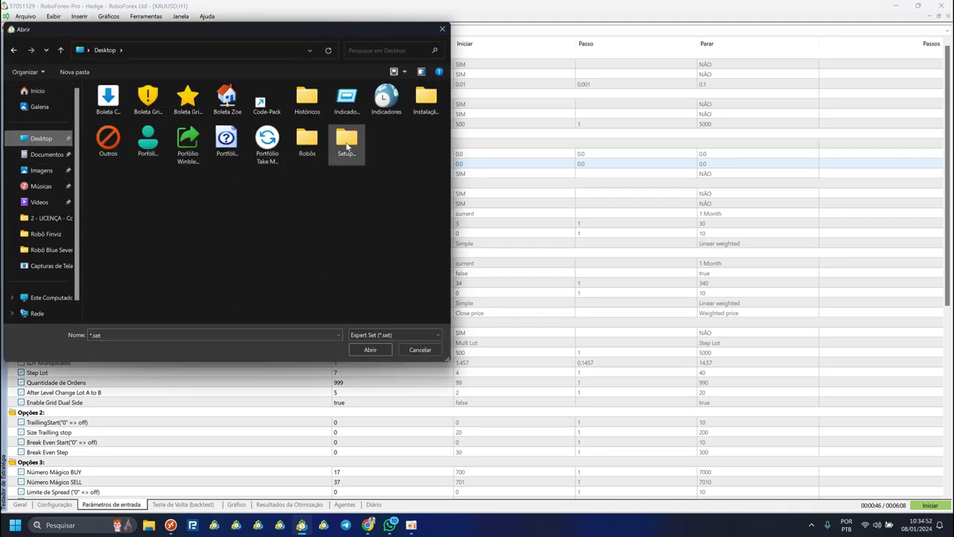
{"action": "double_click", "coordinate": [347, 147]}
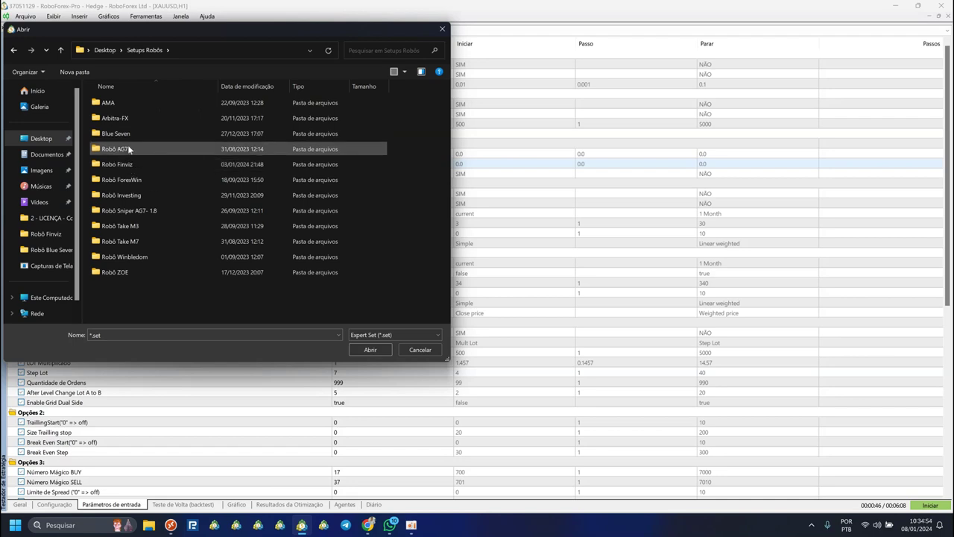
{"action": "double_click", "coordinate": [119, 134]}
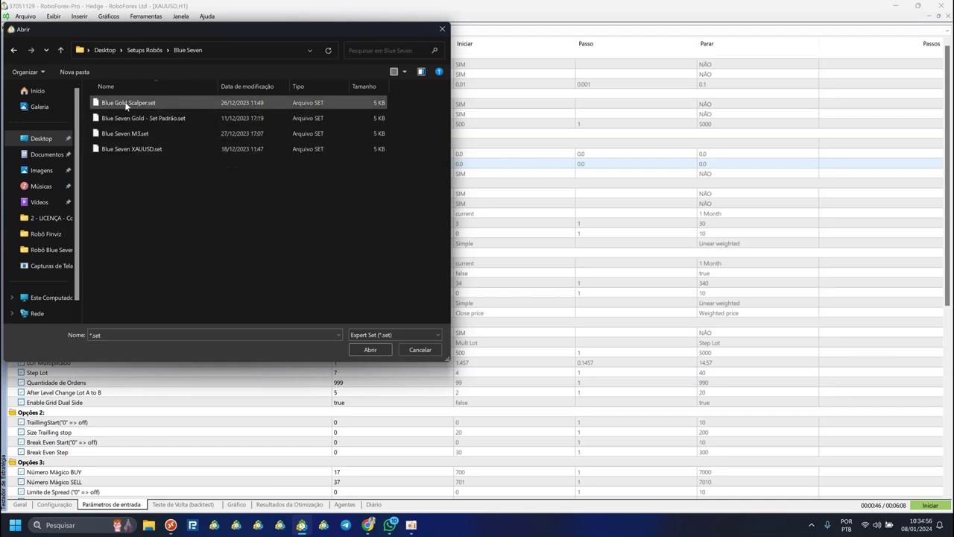
{"action": "left_click", "coordinate": [125, 104]}
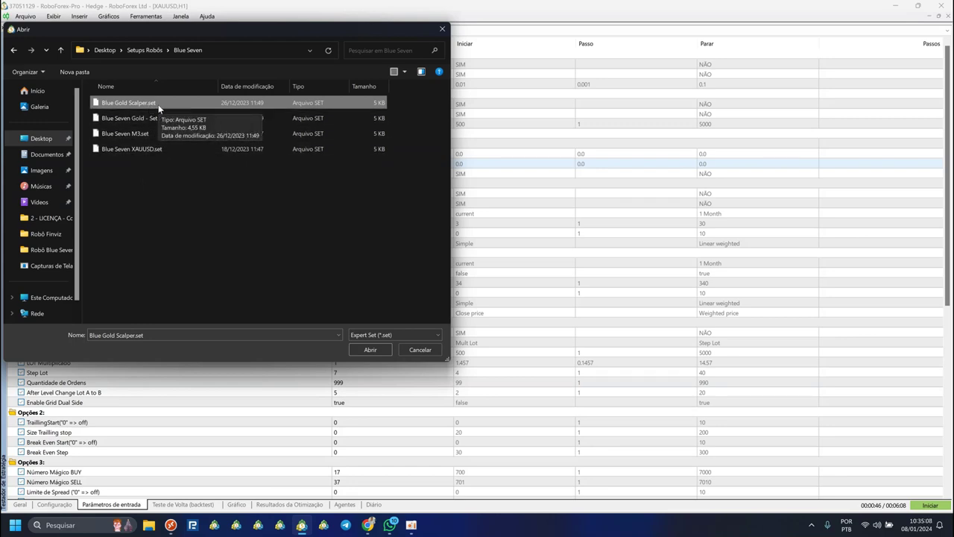
{"action": "left_click", "coordinate": [419, 350]}
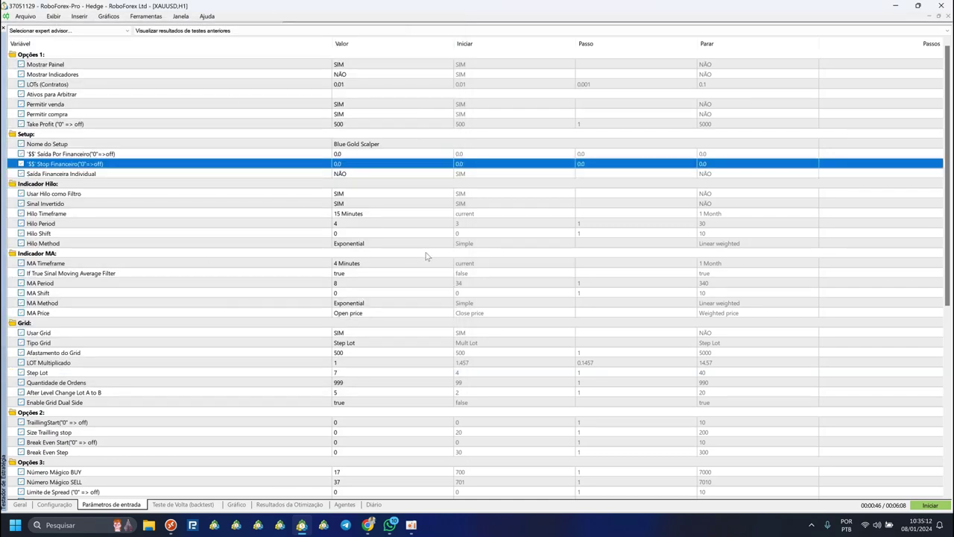
Review the opening end time of the first operating window
{"action": "scroll", "coordinate": [409, 330], "scroll_direction": "down", "scroll_amount": 10}
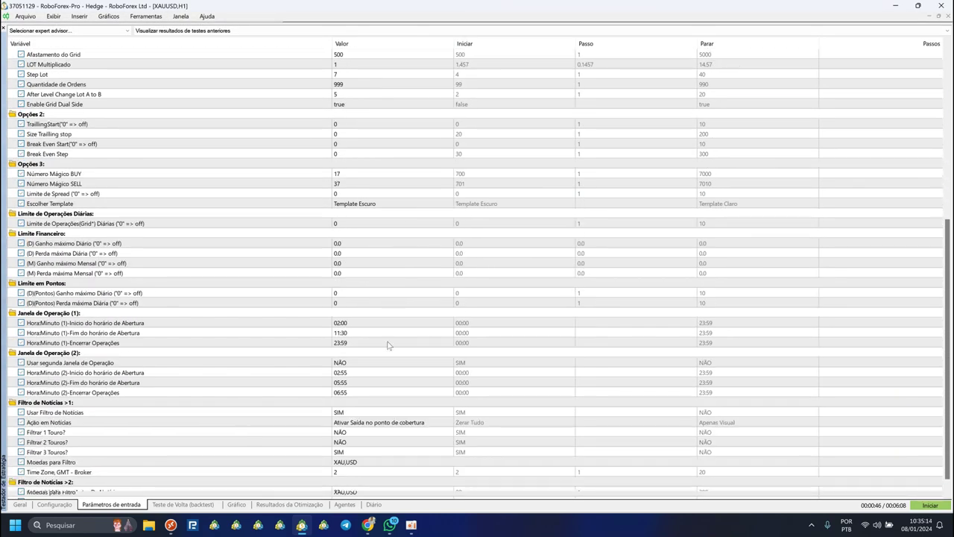
{"action": "scroll", "coordinate": [387, 345], "scroll_direction": "down", "scroll_amount": 1}
{"action": "left_click", "coordinate": [412, 312]}
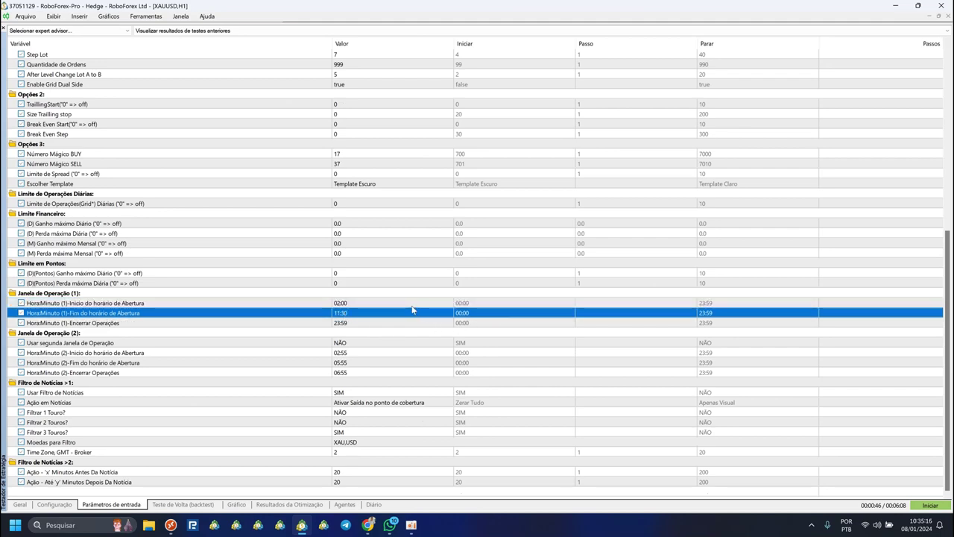
Try a value of 700 for Afastamento do Grid and undo the edit
{"action": "scroll", "coordinate": [412, 309], "scroll_direction": "up", "scroll_amount": 11}
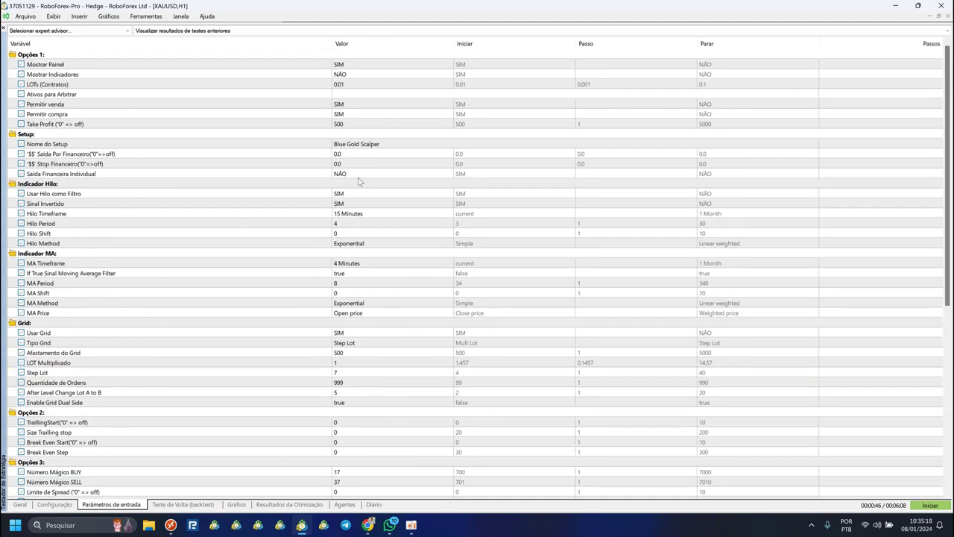
{"action": "left_click", "coordinate": [356, 353]}
{"action": "scroll", "coordinate": [120, 343], "scroll_direction": "down", "scroll_amount": 3}
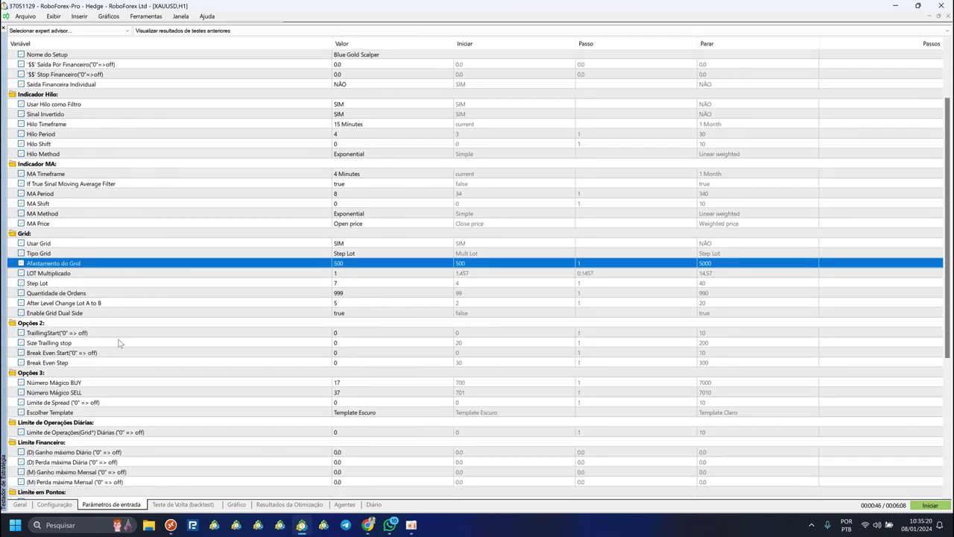
{"action": "double_click", "coordinate": [366, 263]}
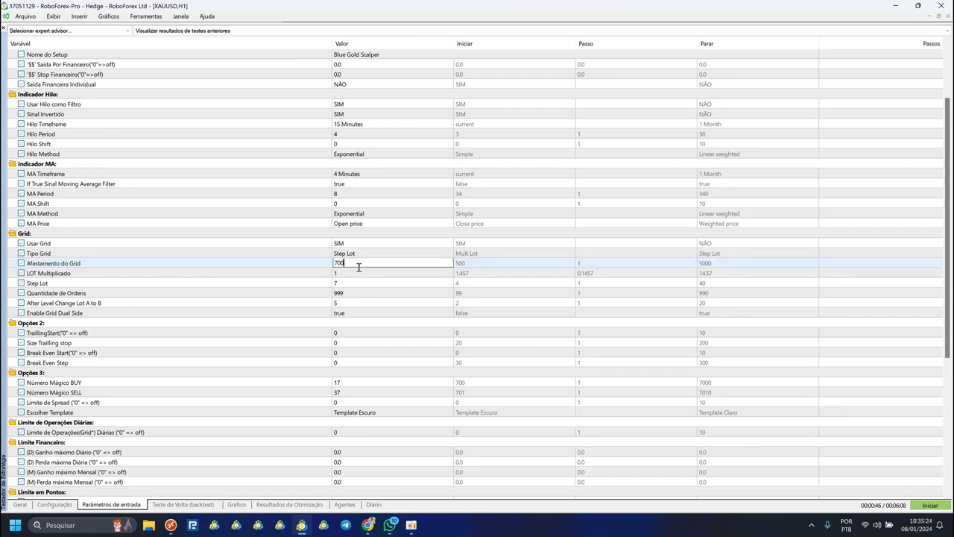
{"action": "key", "text": "ctrl+z"}
Examine the Grid spacing and Step Lot, the LOTs value, and the MA Timeframe among the input parameters
{"action": "left_click", "coordinate": [348, 276]}
{"action": "left_click", "coordinate": [347, 284]}
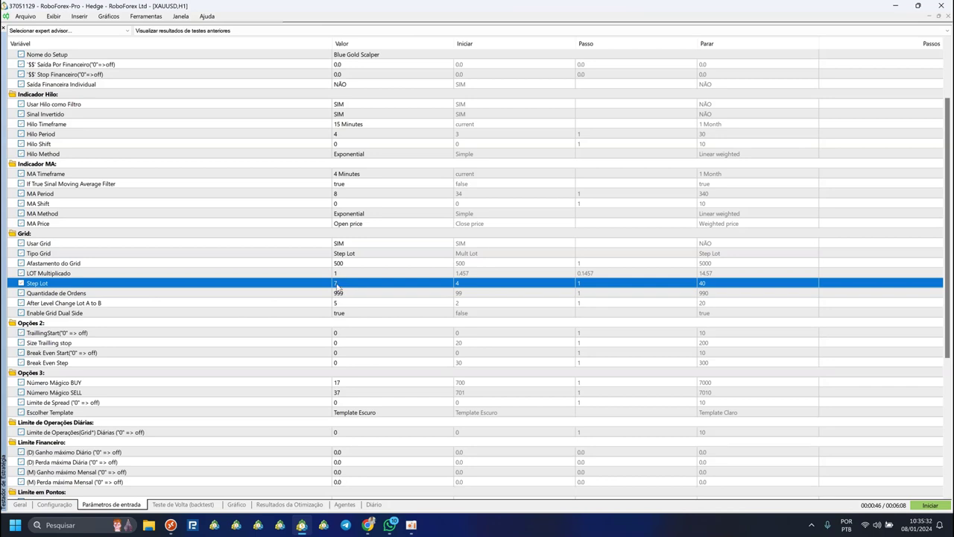
{"action": "scroll", "coordinate": [339, 285], "scroll_direction": "up", "scroll_amount": 3}
{"action": "left_click", "coordinate": [345, 87]}
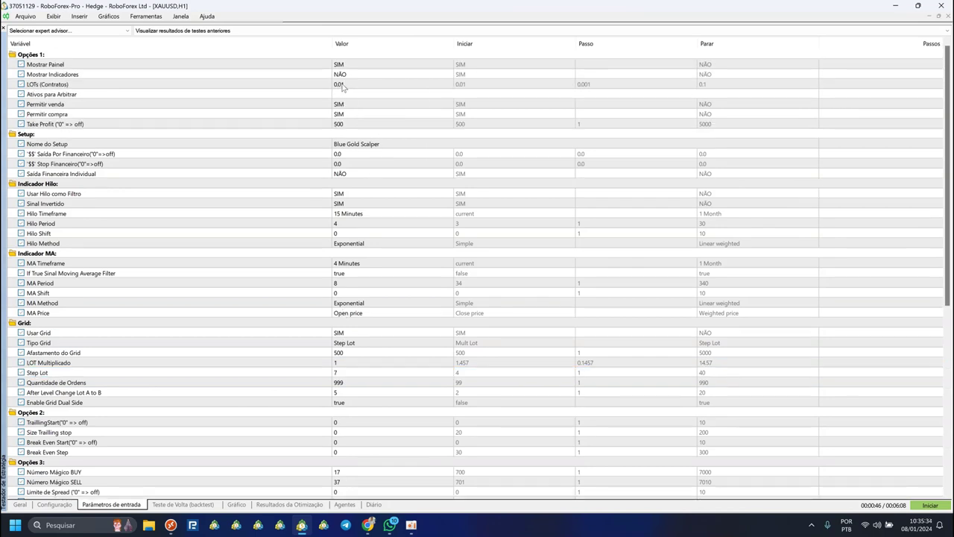
{"action": "left_click", "coordinate": [348, 373]}
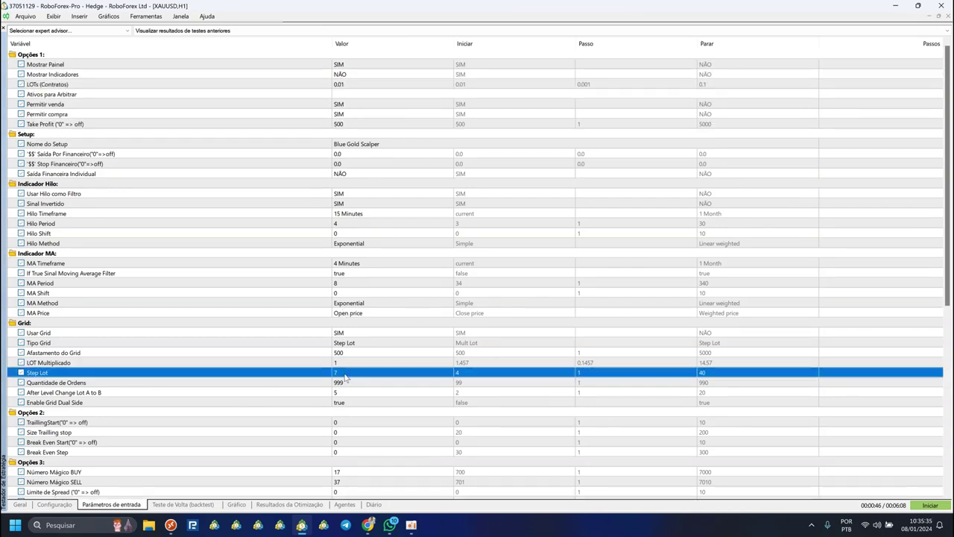
{"action": "left_click", "coordinate": [367, 244]}
{"action": "left_click", "coordinate": [359, 254]}
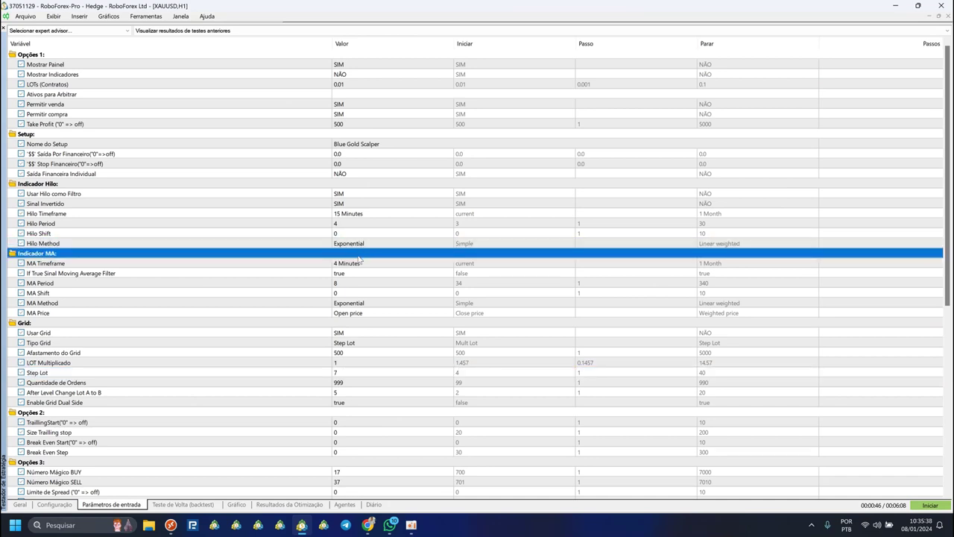
{"action": "left_click", "coordinate": [358, 265]}
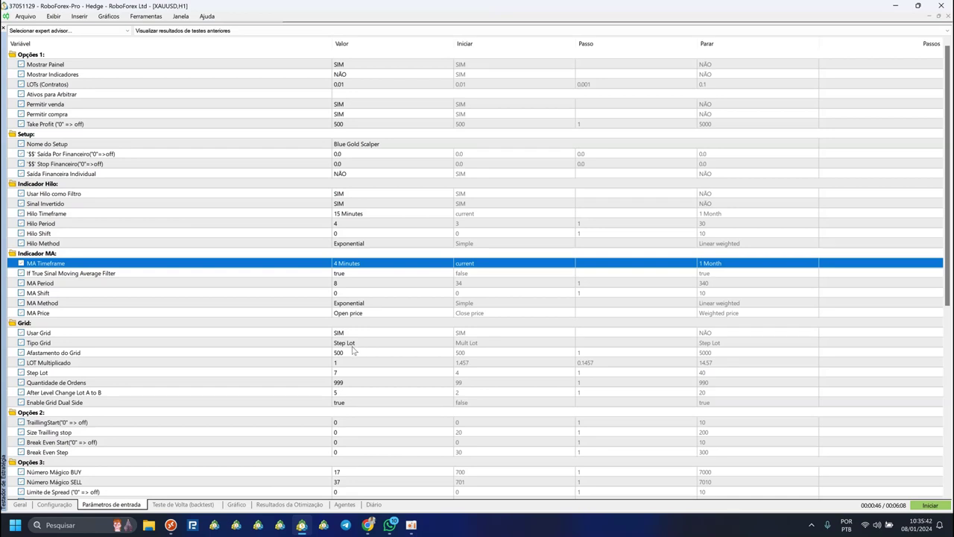
{"action": "left_click", "coordinate": [348, 374]}
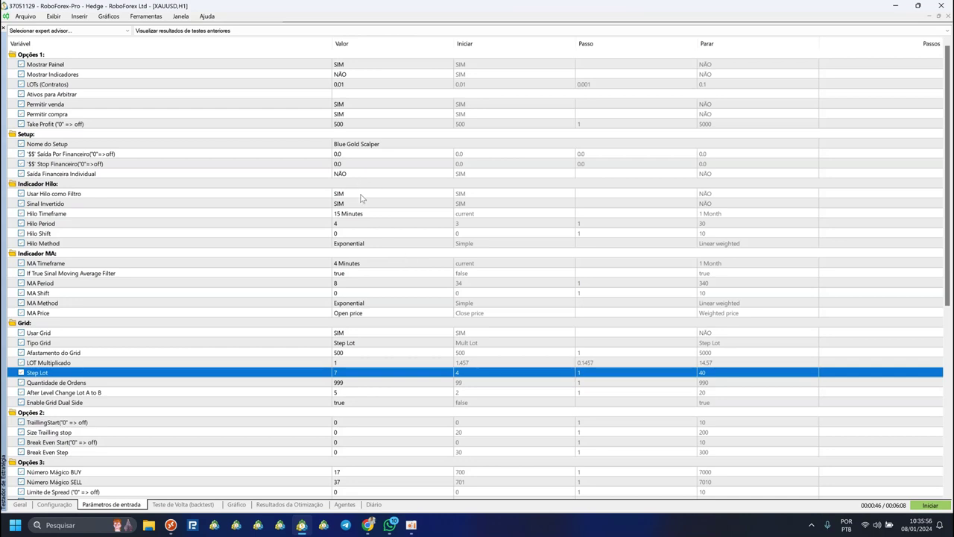
{"action": "scroll", "coordinate": [292, 191], "scroll_direction": "down", "scroll_amount": 10}
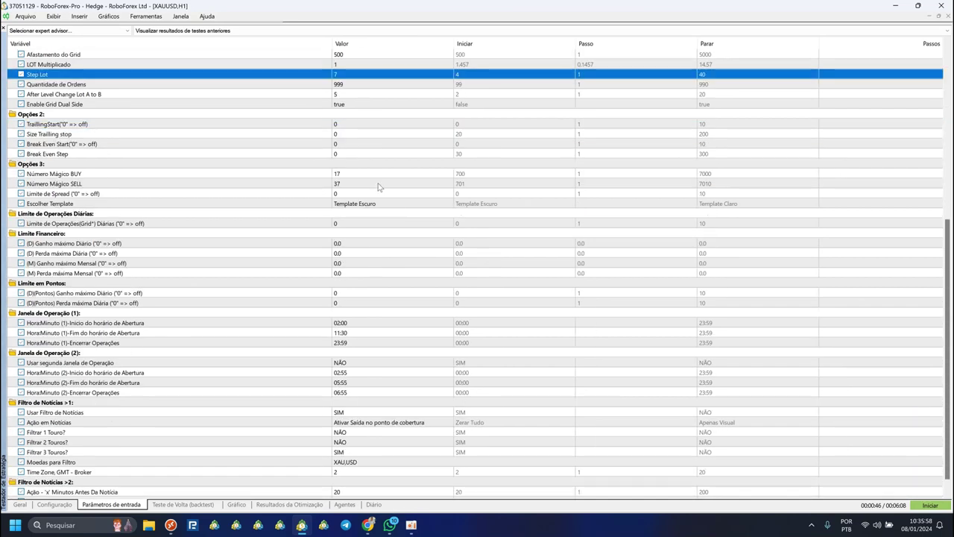
{"action": "scroll", "coordinate": [377, 186], "scroll_direction": "up", "scroll_amount": 5}
{"action": "left_click", "coordinate": [352, 205]}
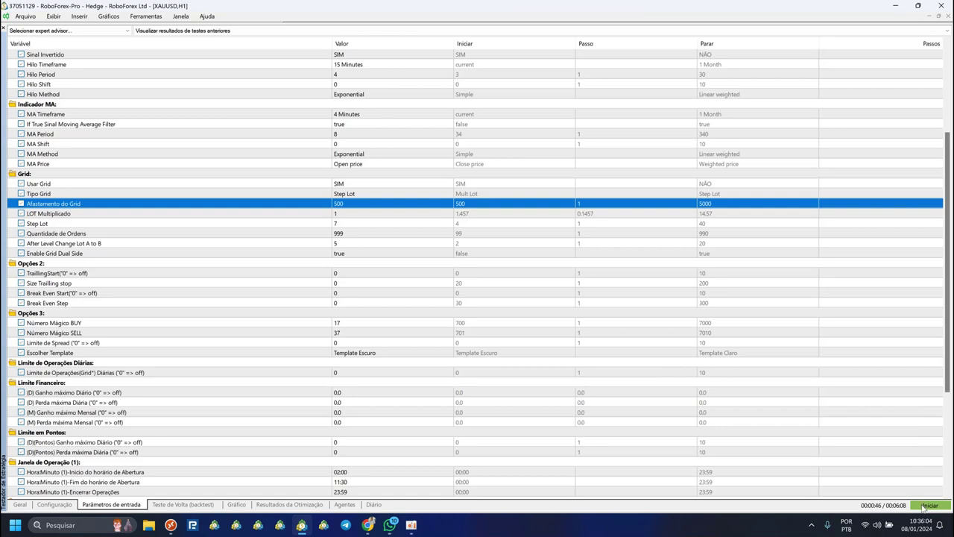
Set the end date of the custom test period to 2024.01.01 in the tester configuration
{"action": "left_click", "coordinate": [67, 505]}
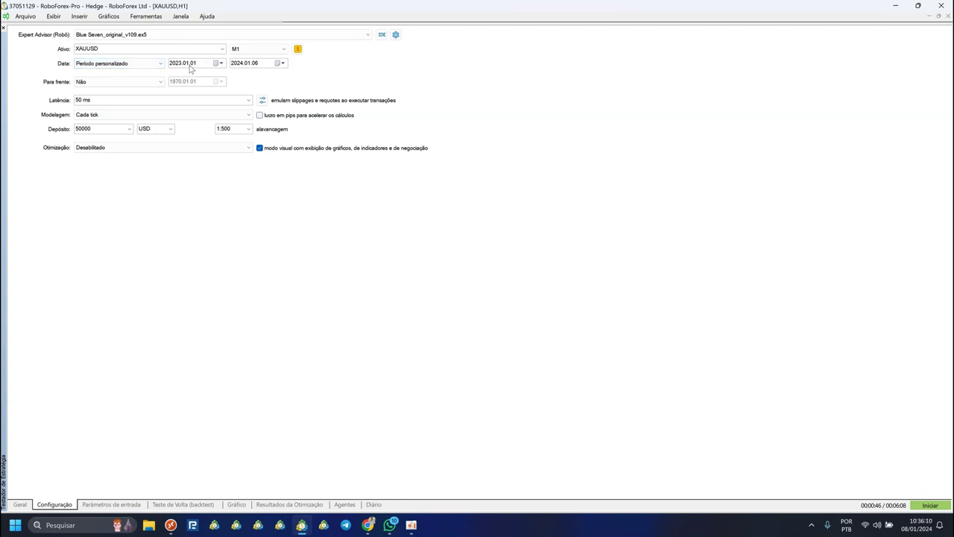
{"action": "left_click", "coordinate": [251, 64]}
{"action": "type", "text": "01"}
{"action": "left_click", "coordinate": [257, 194]}
Check the deposit amount and start the visual backtest
{"action": "left_click_drag", "start_coordinate": [96, 130], "coordinate": [70, 129]}
{"action": "left_click", "coordinate": [89, 132]}
{"action": "double_click", "coordinate": [107, 130]}
{"action": "left_click", "coordinate": [106, 130]}
{"action": "left_click", "coordinate": [926, 506]}
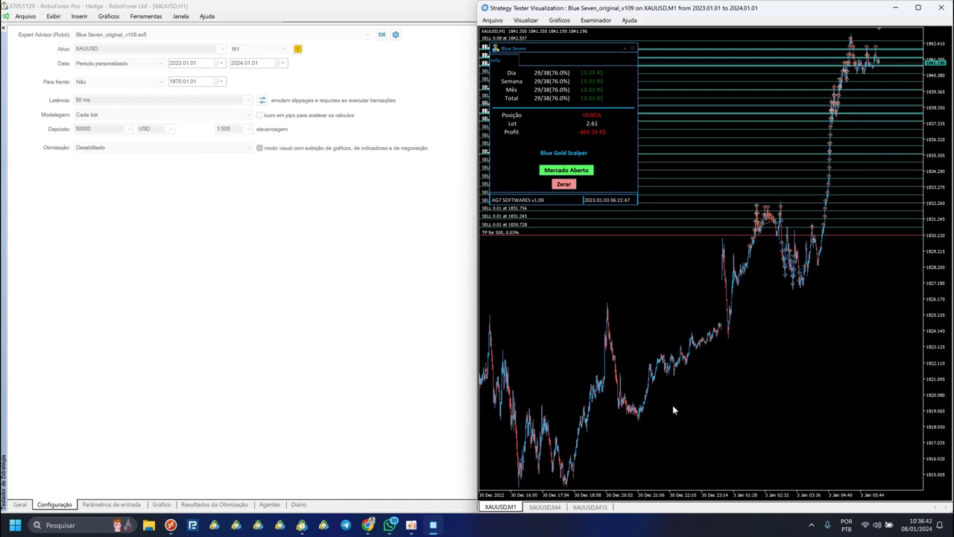
Show the toolbox in the visualization window and examine the volumes of the open buy positions
{"action": "key", "text": "ctrl+t"}
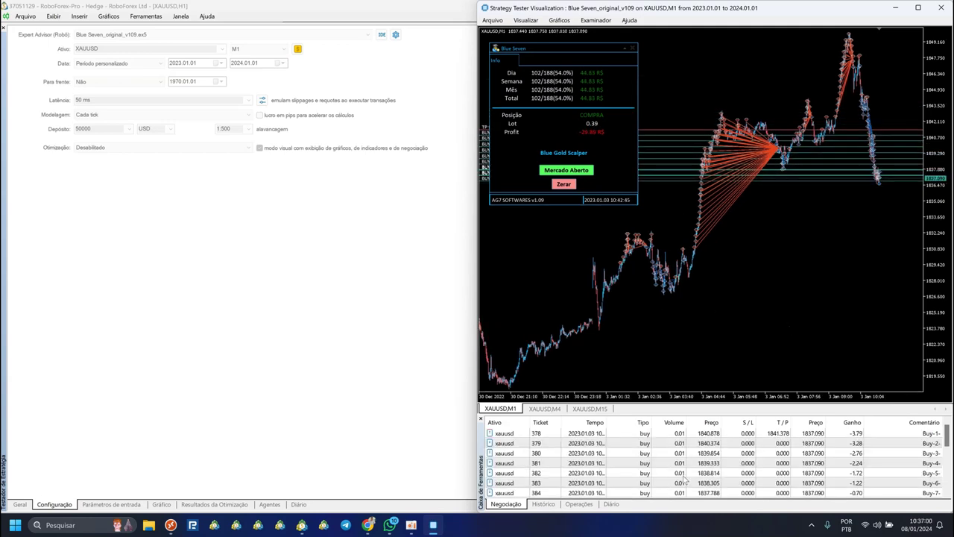
{"action": "scroll", "coordinate": [685, 474], "scroll_direction": "down", "scroll_amount": 3}
{"action": "scroll", "coordinate": [685, 475], "scroll_direction": "up", "scroll_amount": 3}
{"action": "left_click", "coordinate": [684, 436]}
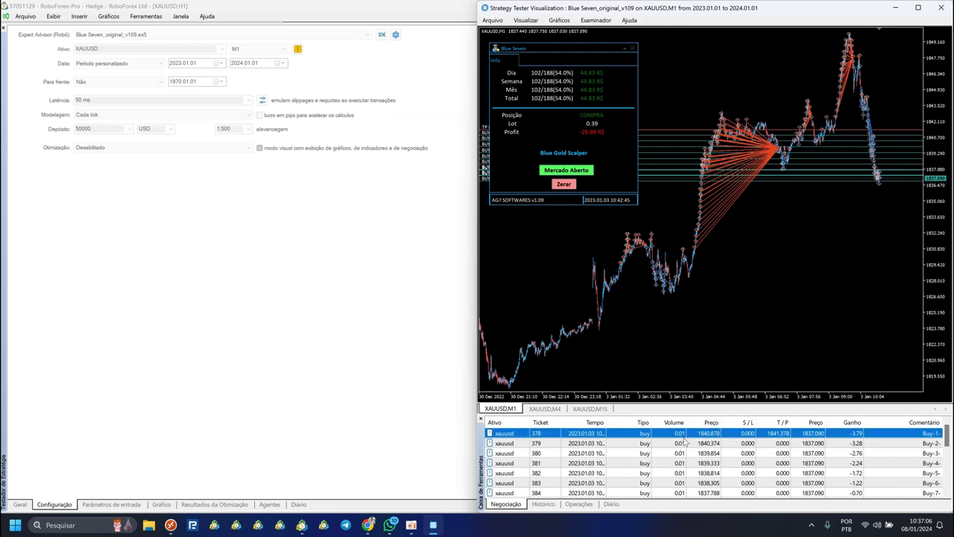
{"action": "left_click", "coordinate": [684, 442]}
{"action": "left_click", "coordinate": [683, 453]}
{"action": "left_click", "coordinate": [683, 462]}
{"action": "left_click", "coordinate": [684, 473]}
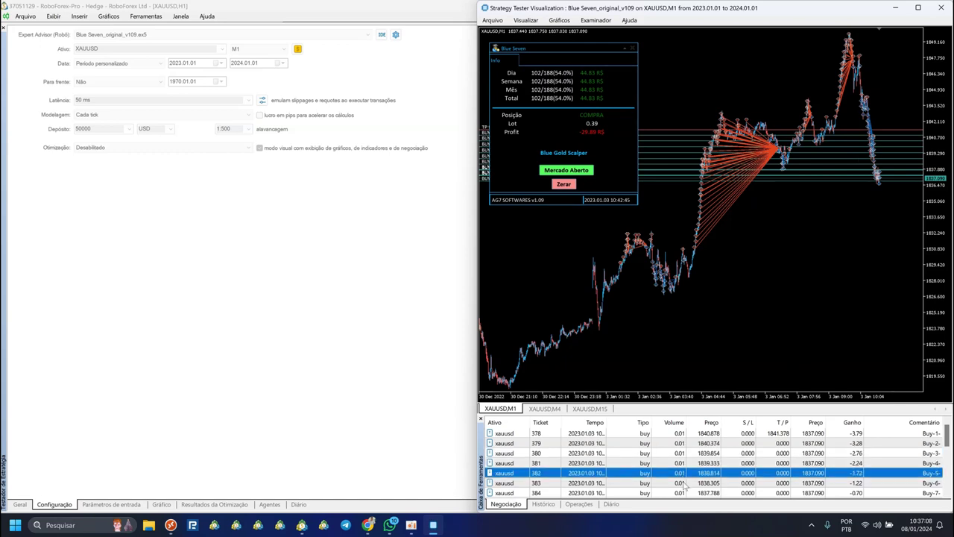
{"action": "left_click", "coordinate": [684, 483]}
{"action": "left_click", "coordinate": [686, 493]}
{"action": "scroll", "coordinate": [686, 494], "scroll_direction": "down", "scroll_amount": 1}
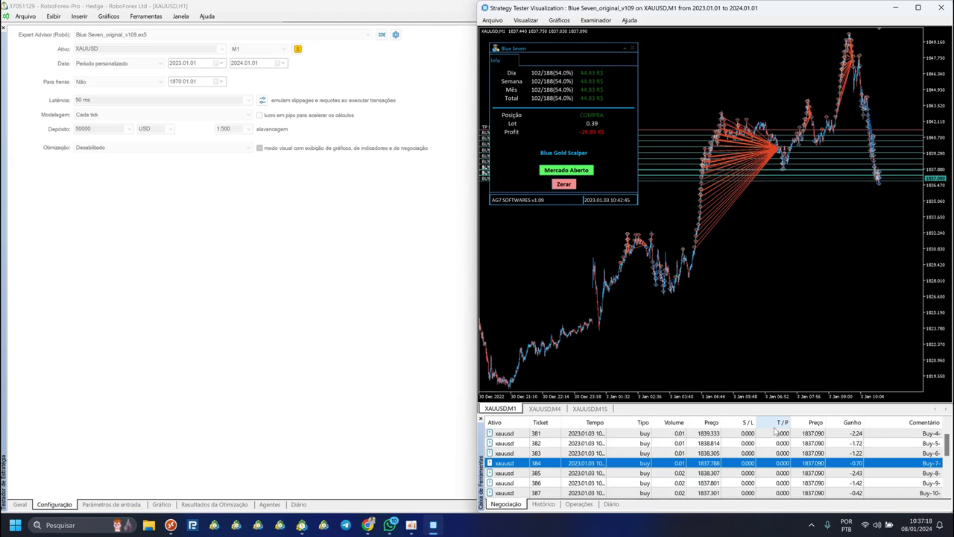
Fit the main terminal window into the half of the screen beside the visualization and return to the visualization window
{"action": "left_click", "coordinate": [760, 356]}
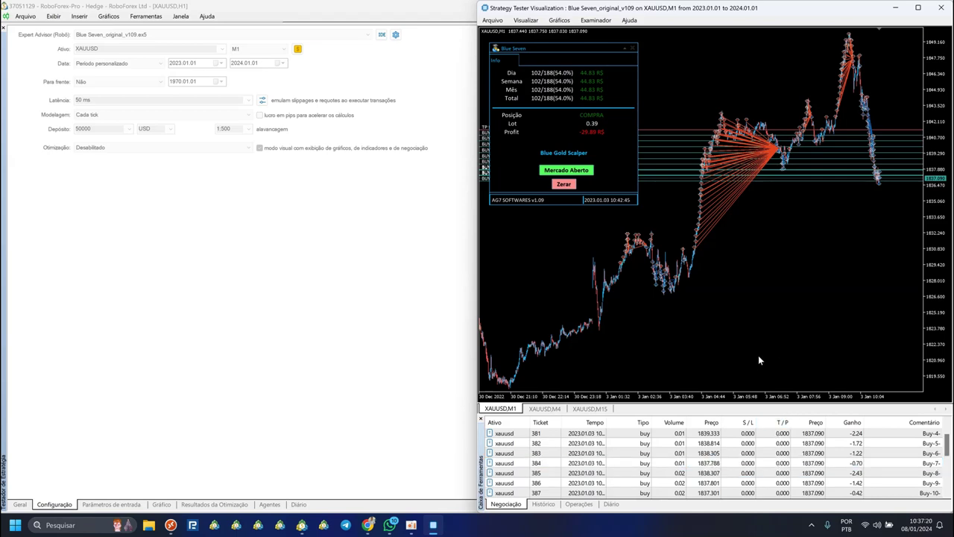
{"action": "left_click", "coordinate": [320, 363]}
{"action": "key", "text": "super+Left"}
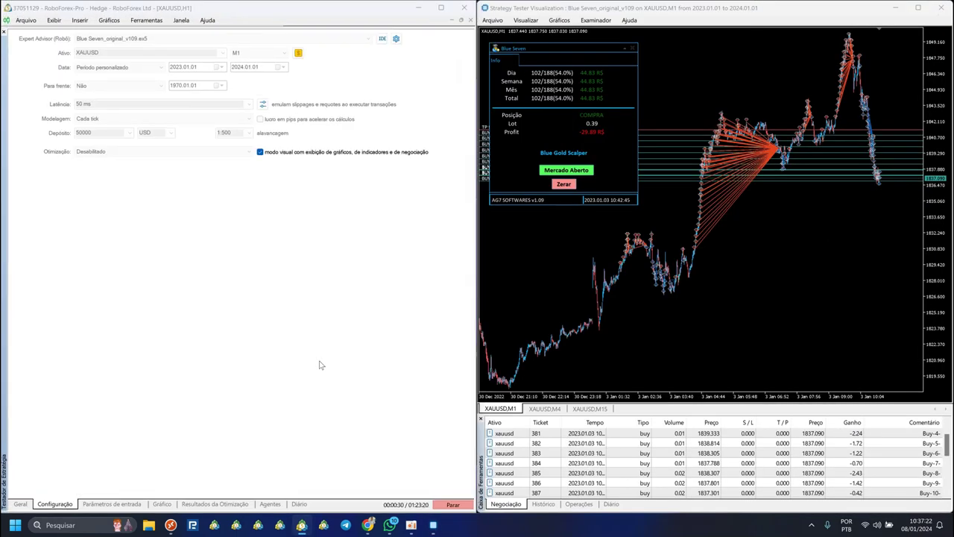
{"action": "left_click", "coordinate": [578, 186]}
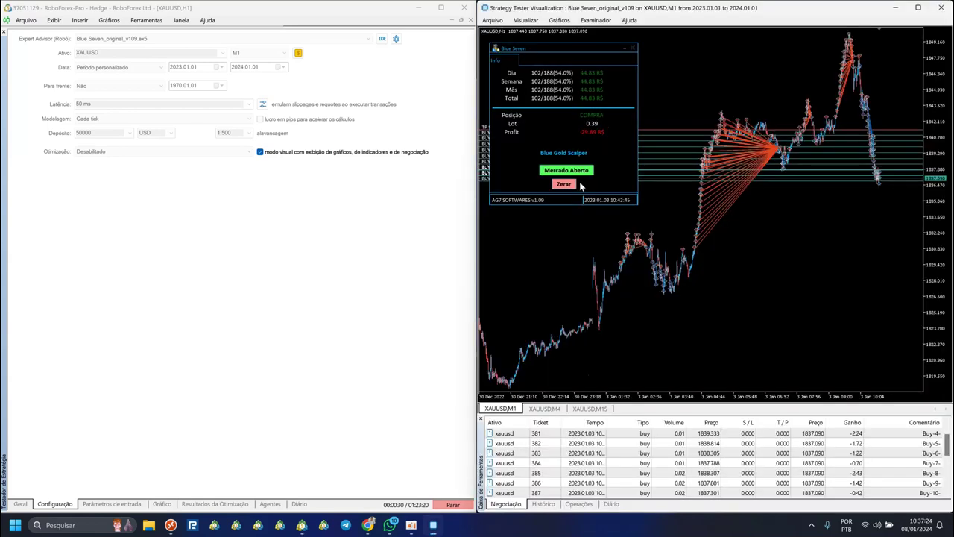